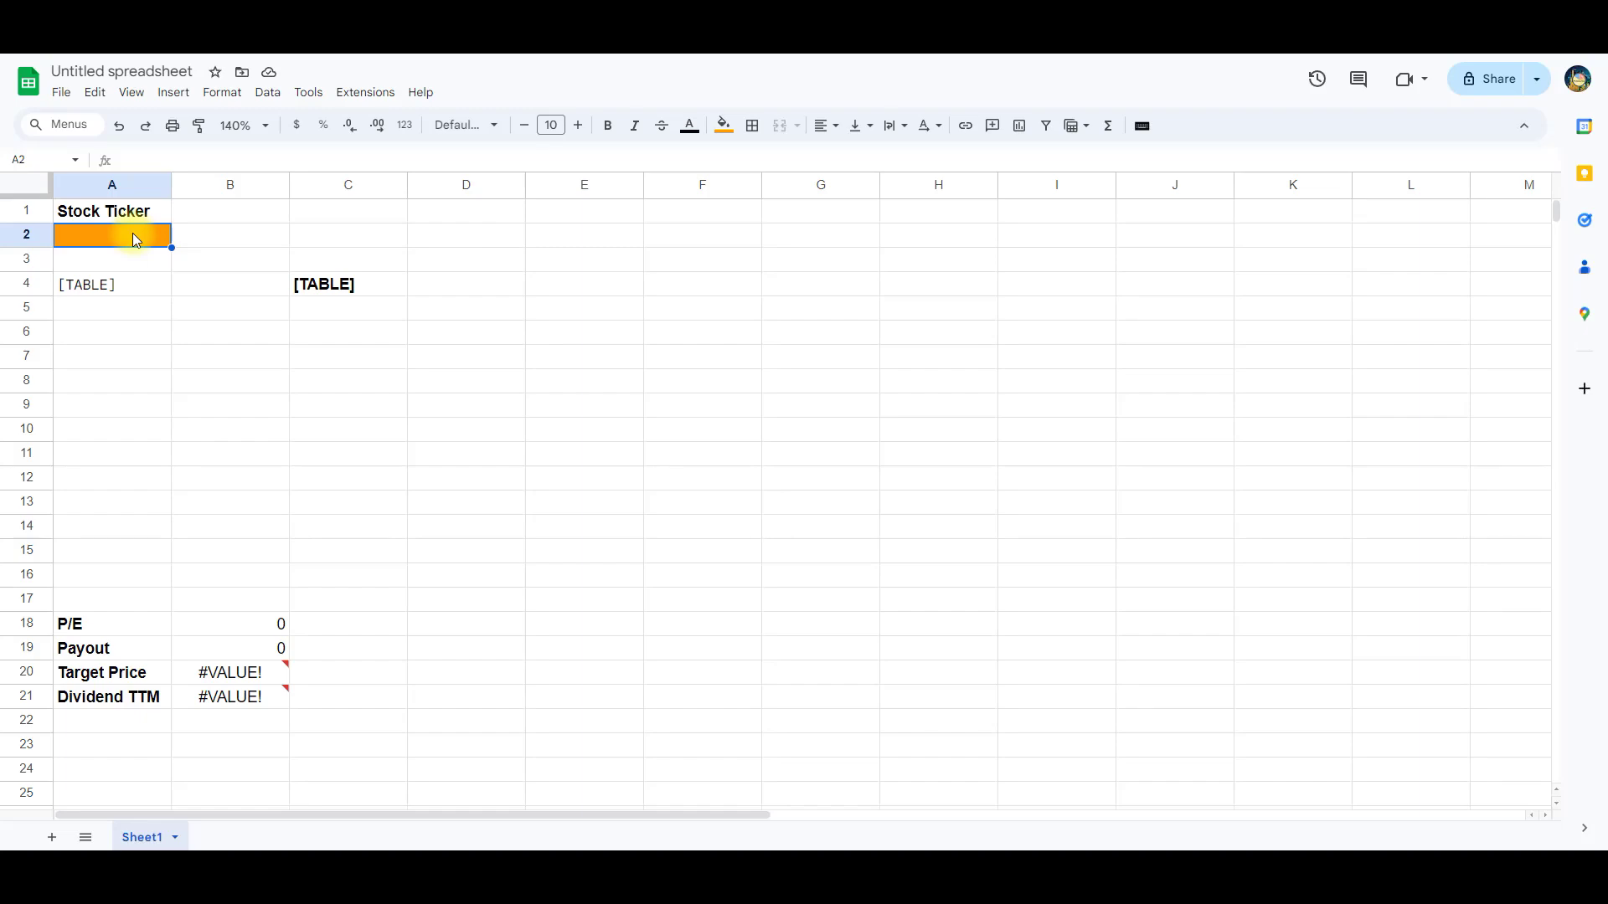
- Enter BABA as the A2 ticker, loading P/E 13.59, Payout 24.3, Target 105.74, Dividend 1.34
text(BABA)
key(Return)
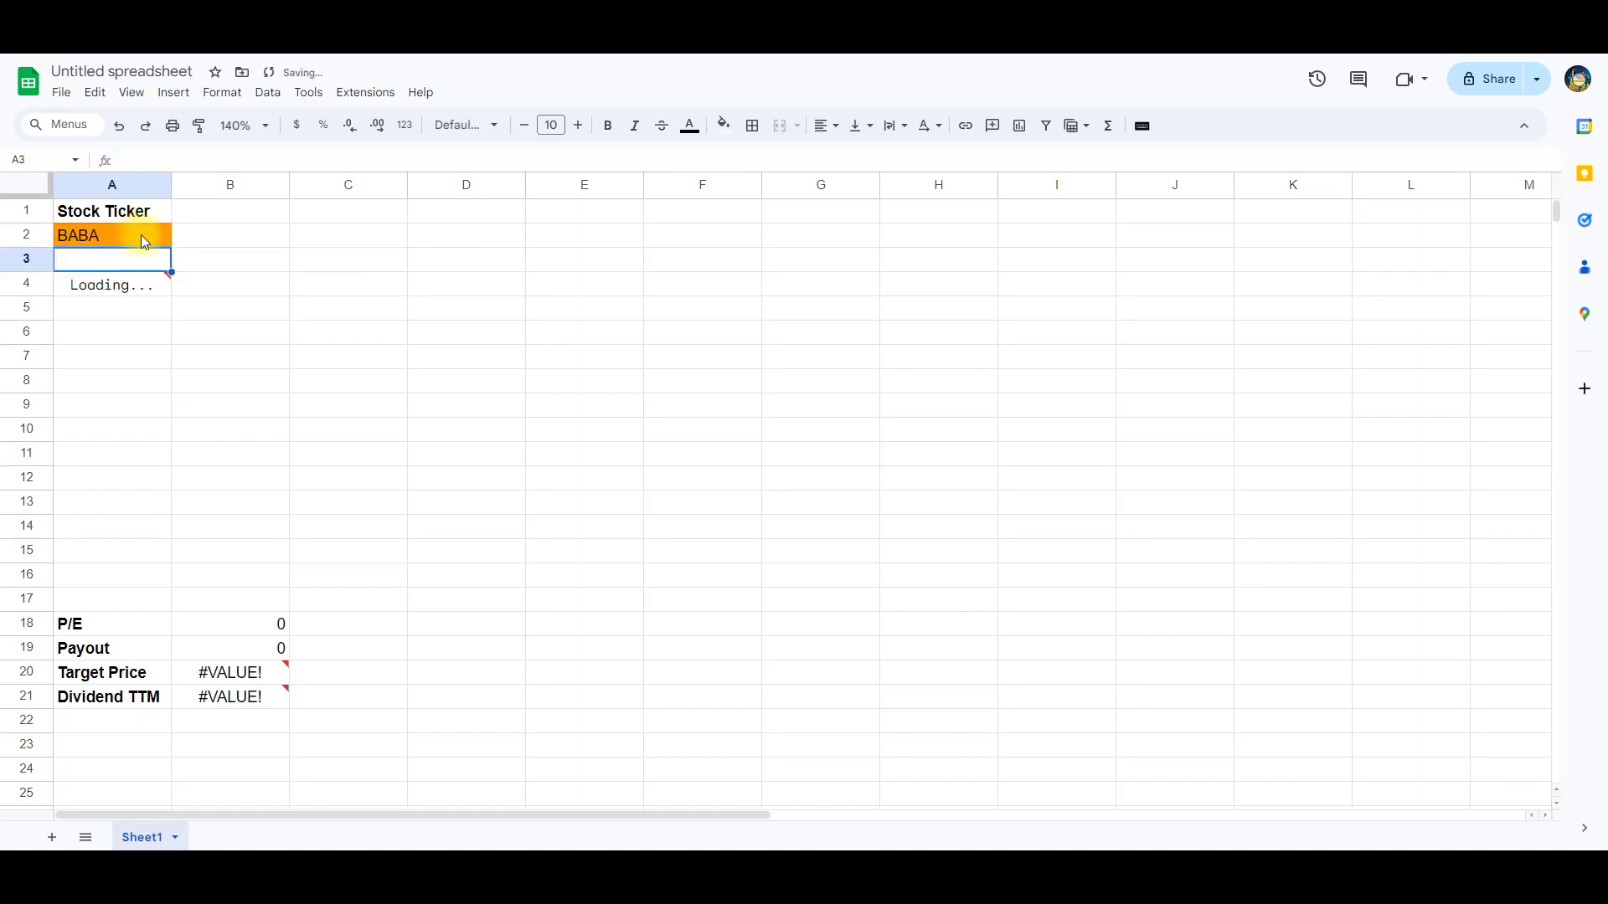
click(127, 289)
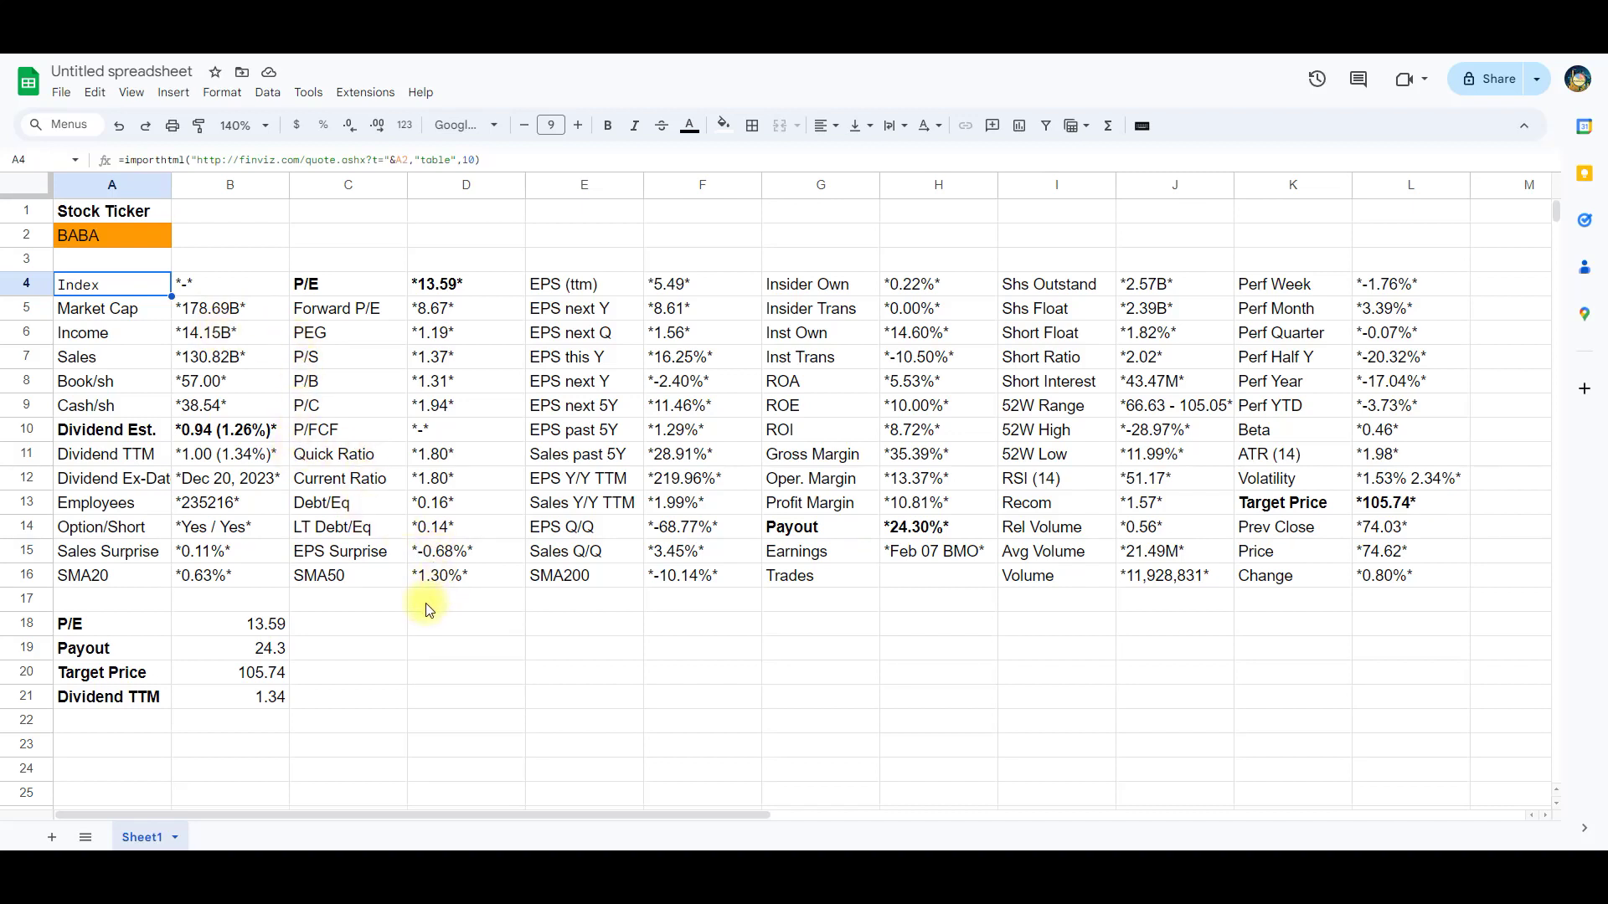
click(132, 630)
click(128, 652)
click(130, 675)
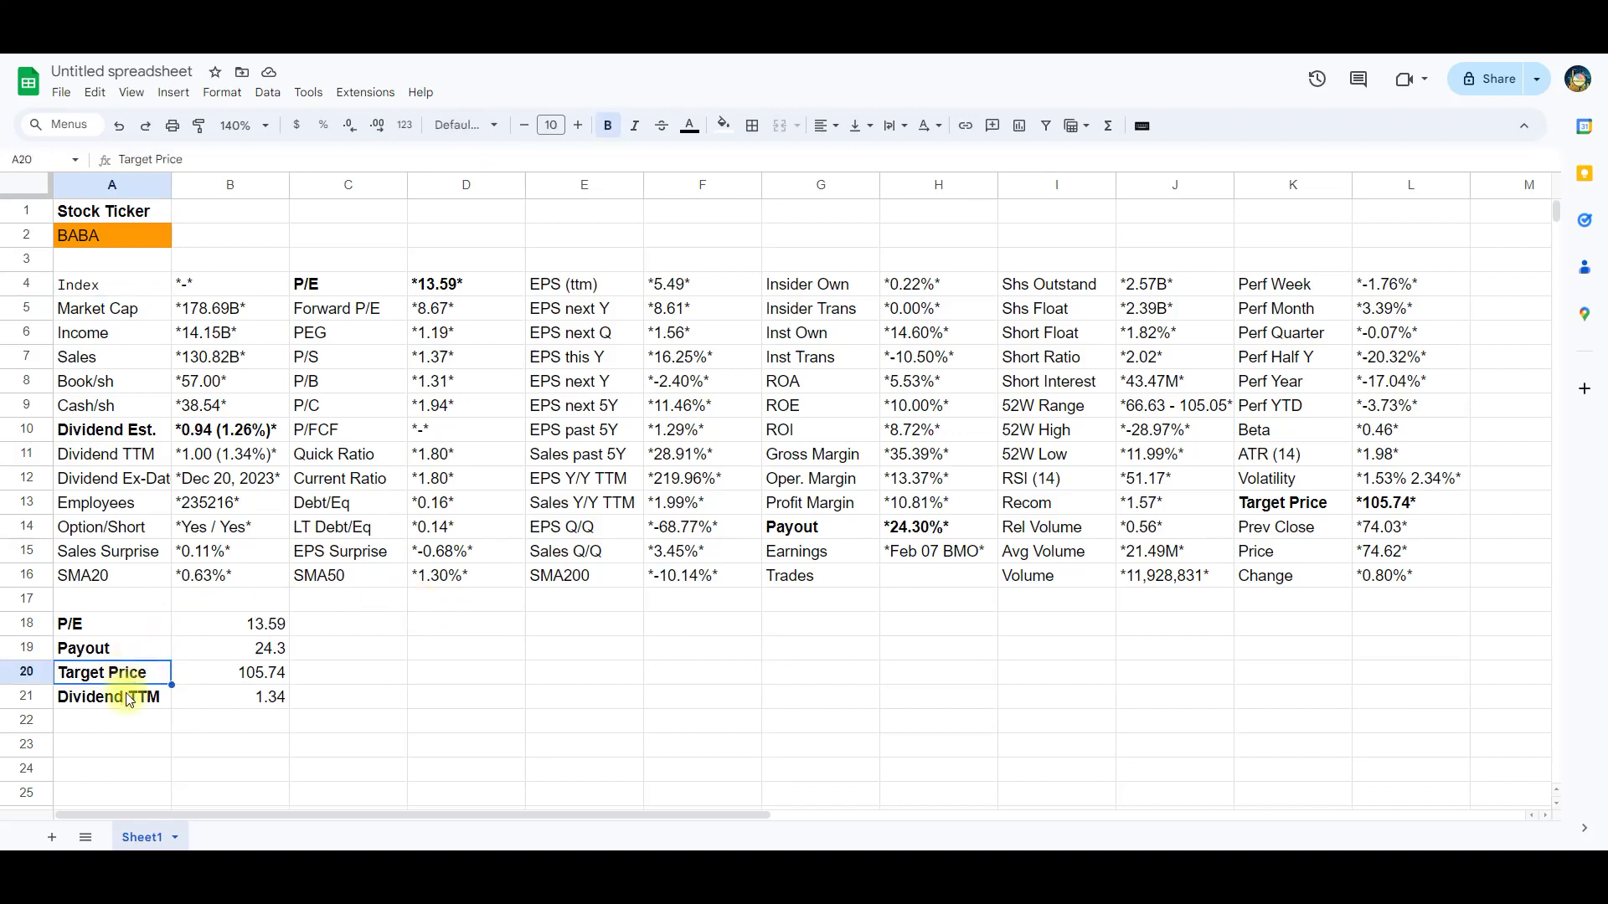
click(130, 699)
click(377, 702)
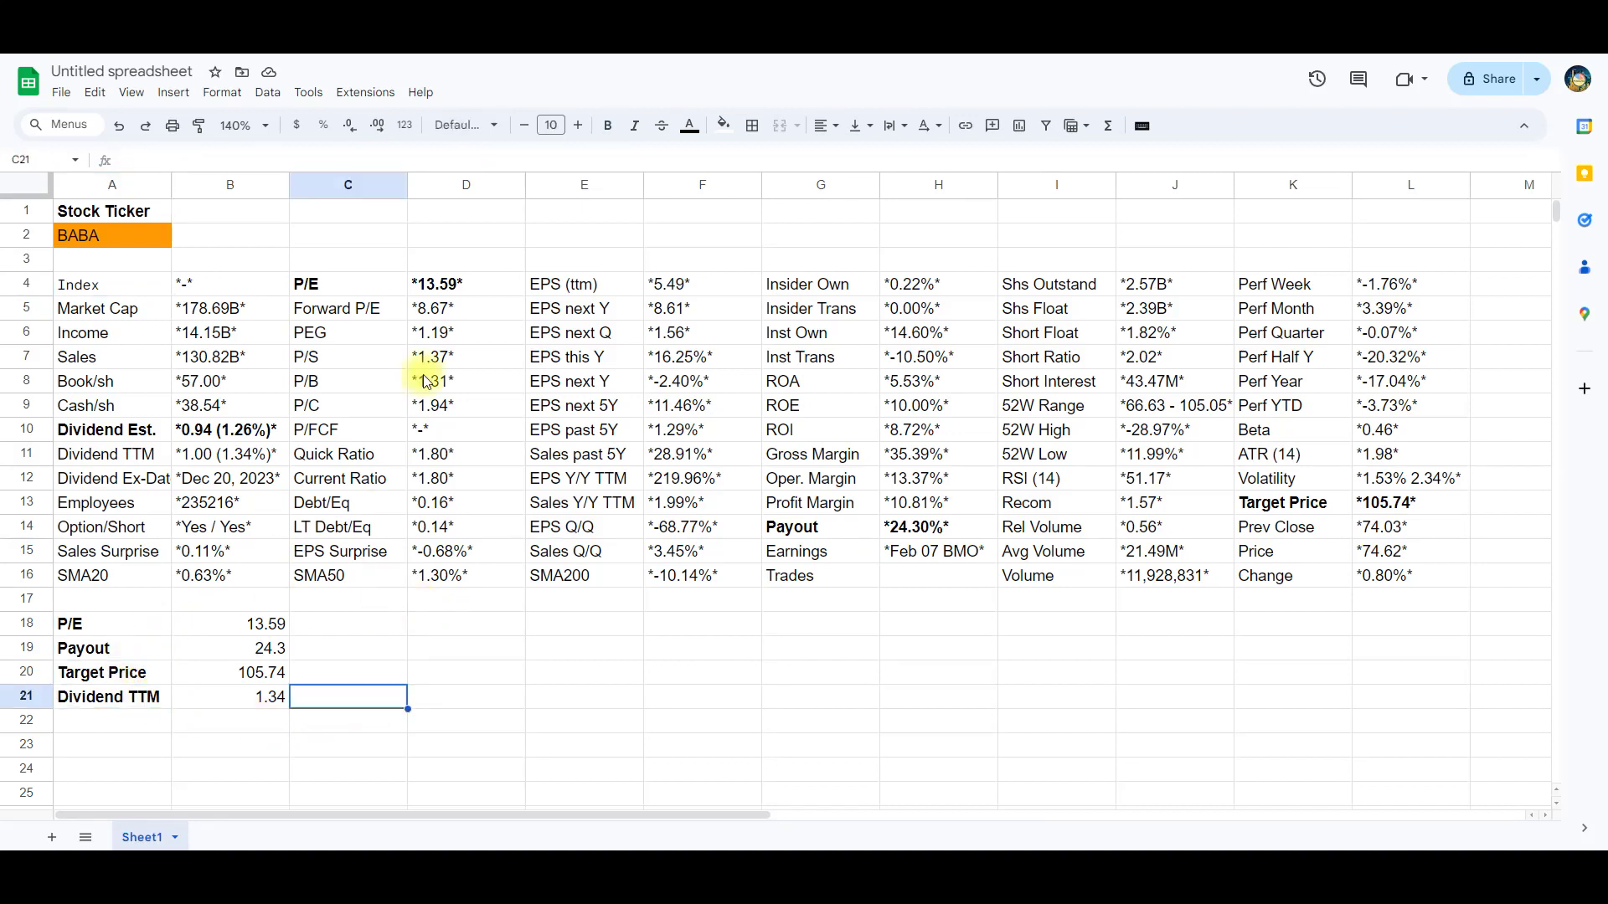
click(452, 289)
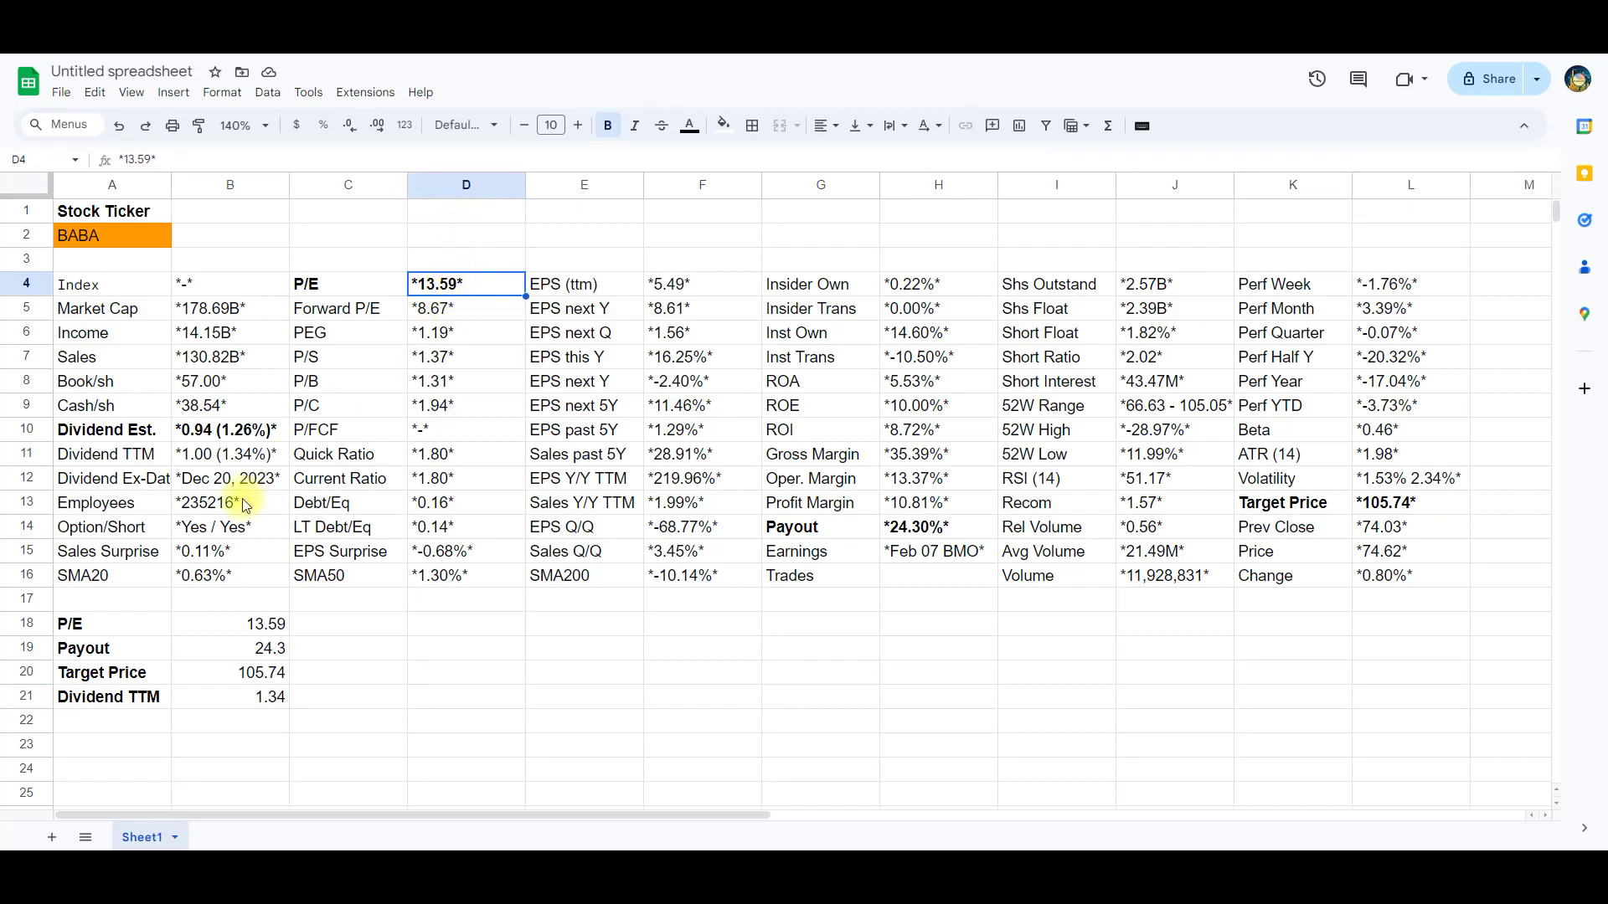
click(201, 629)
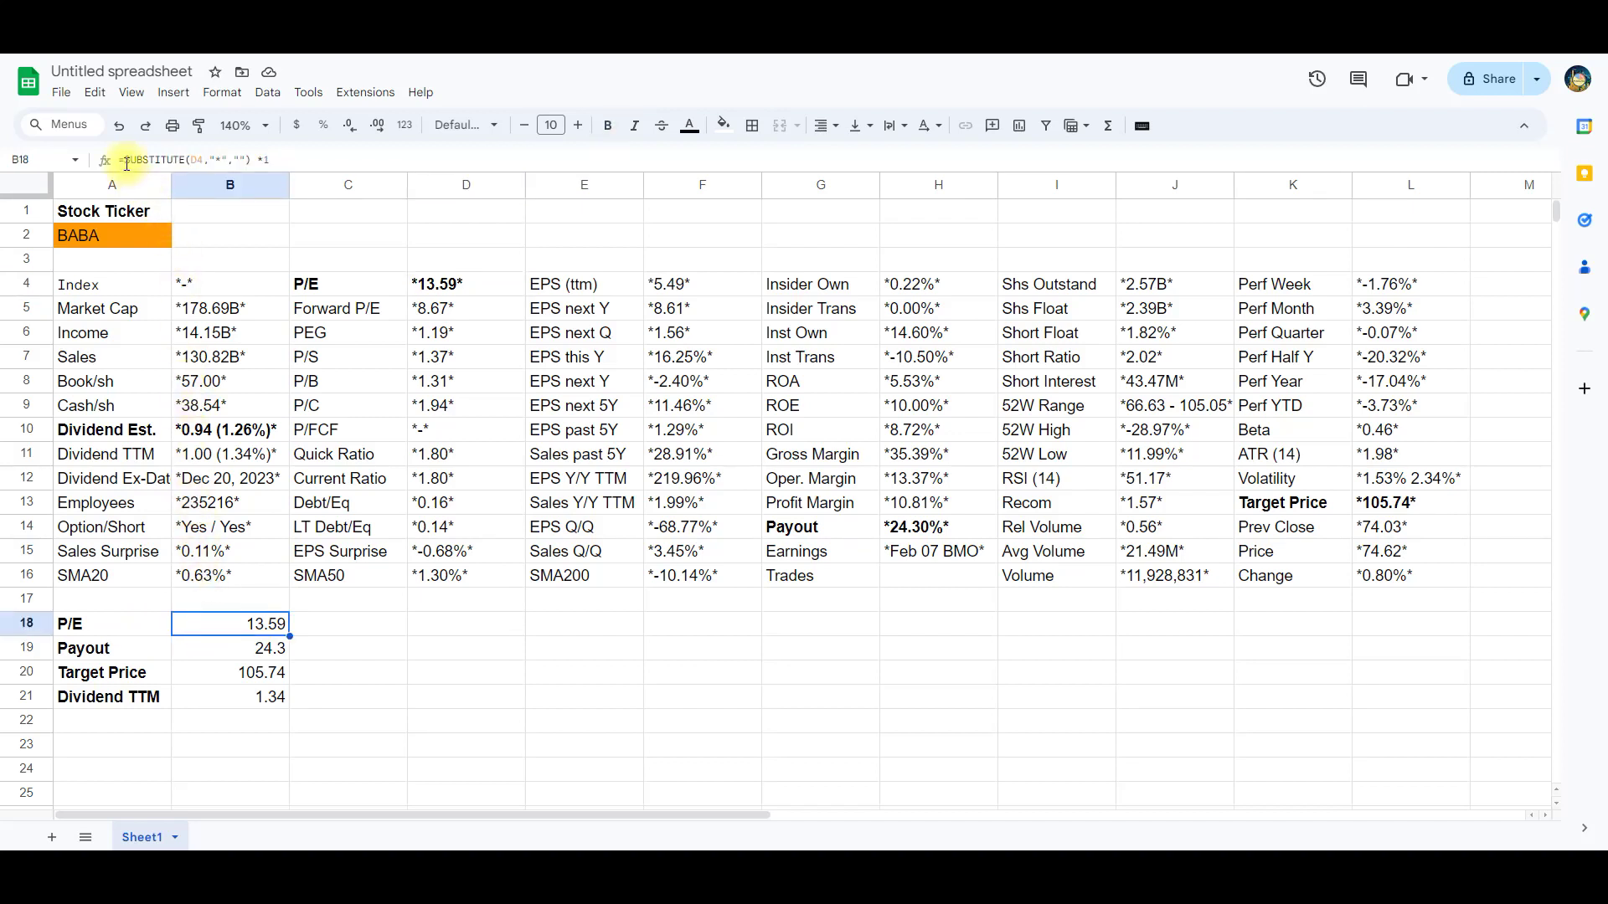
drag(126, 164, 269, 160)
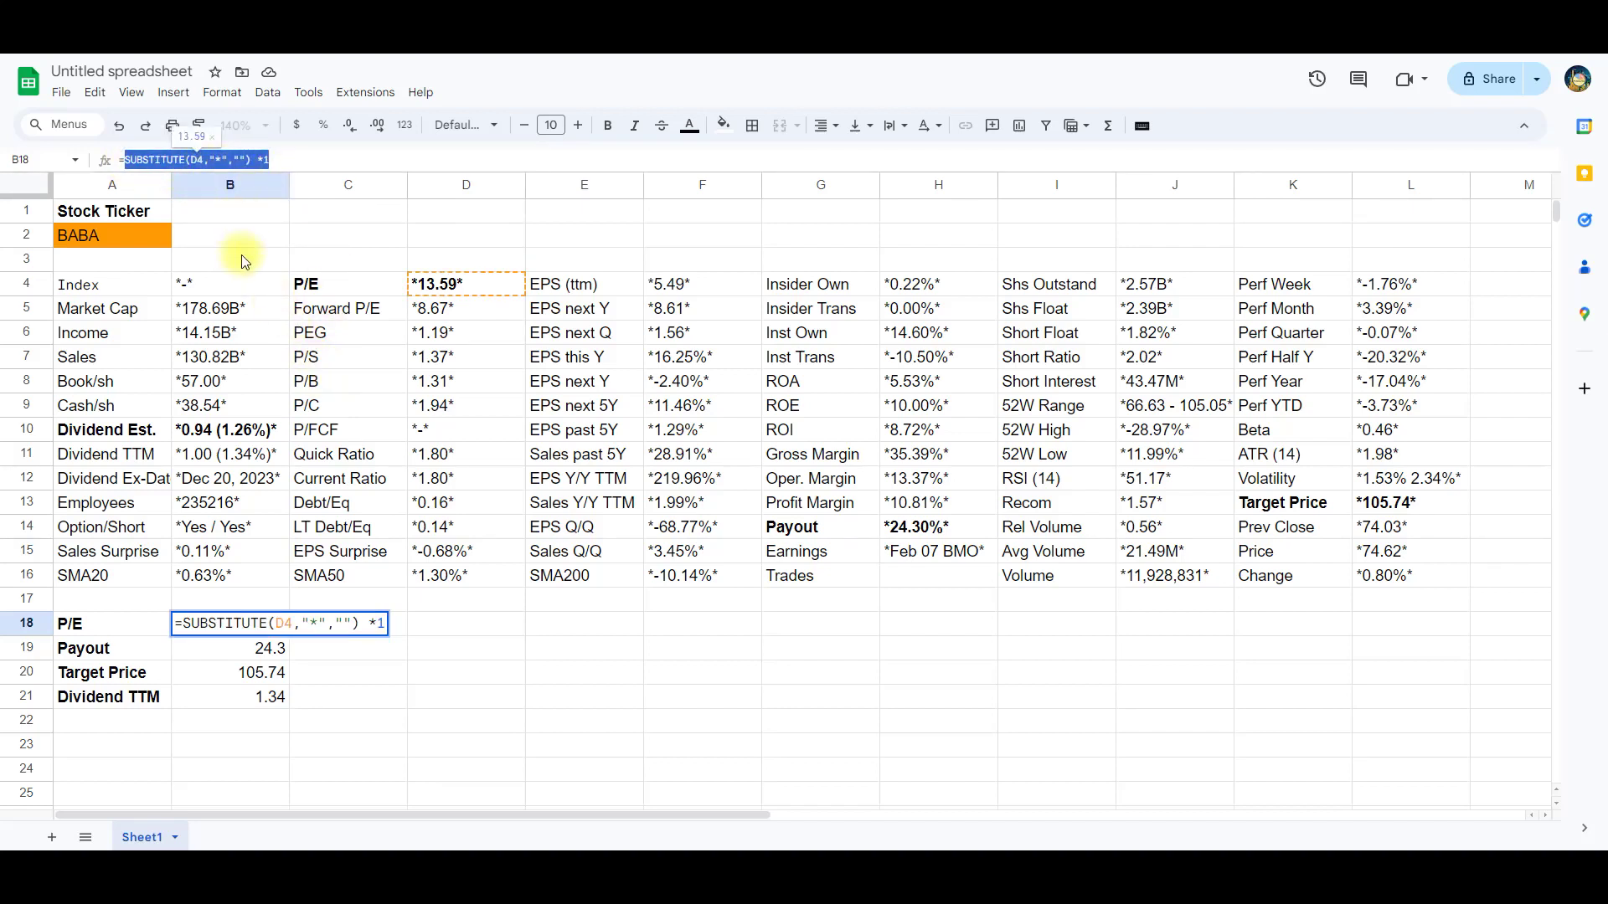
click(314, 159)
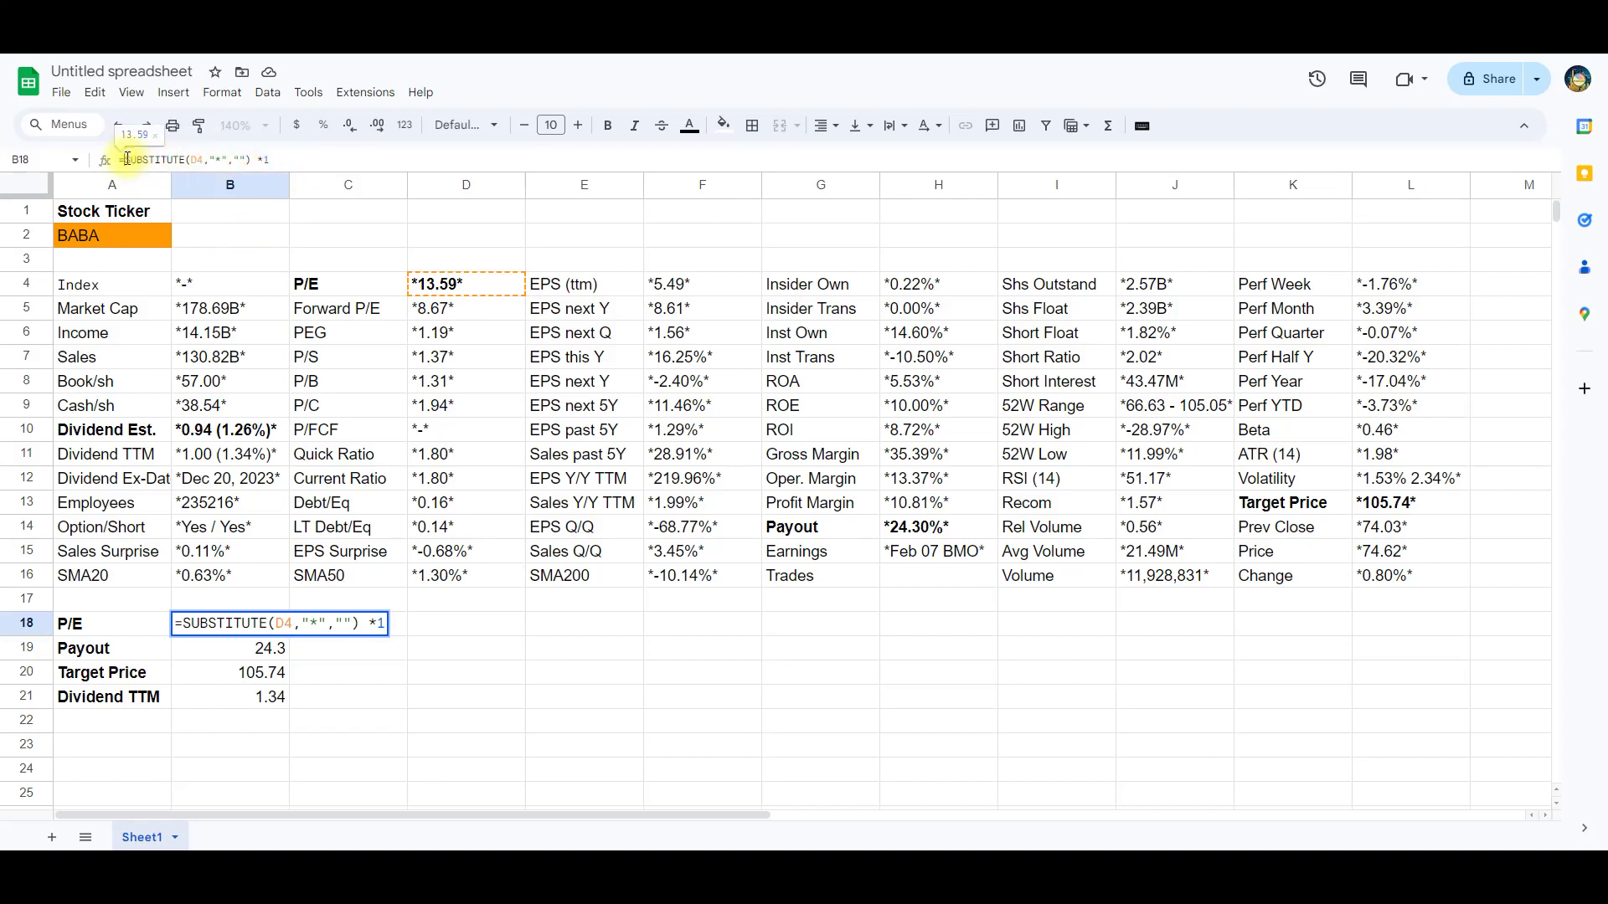
drag(127, 159, 204, 159)
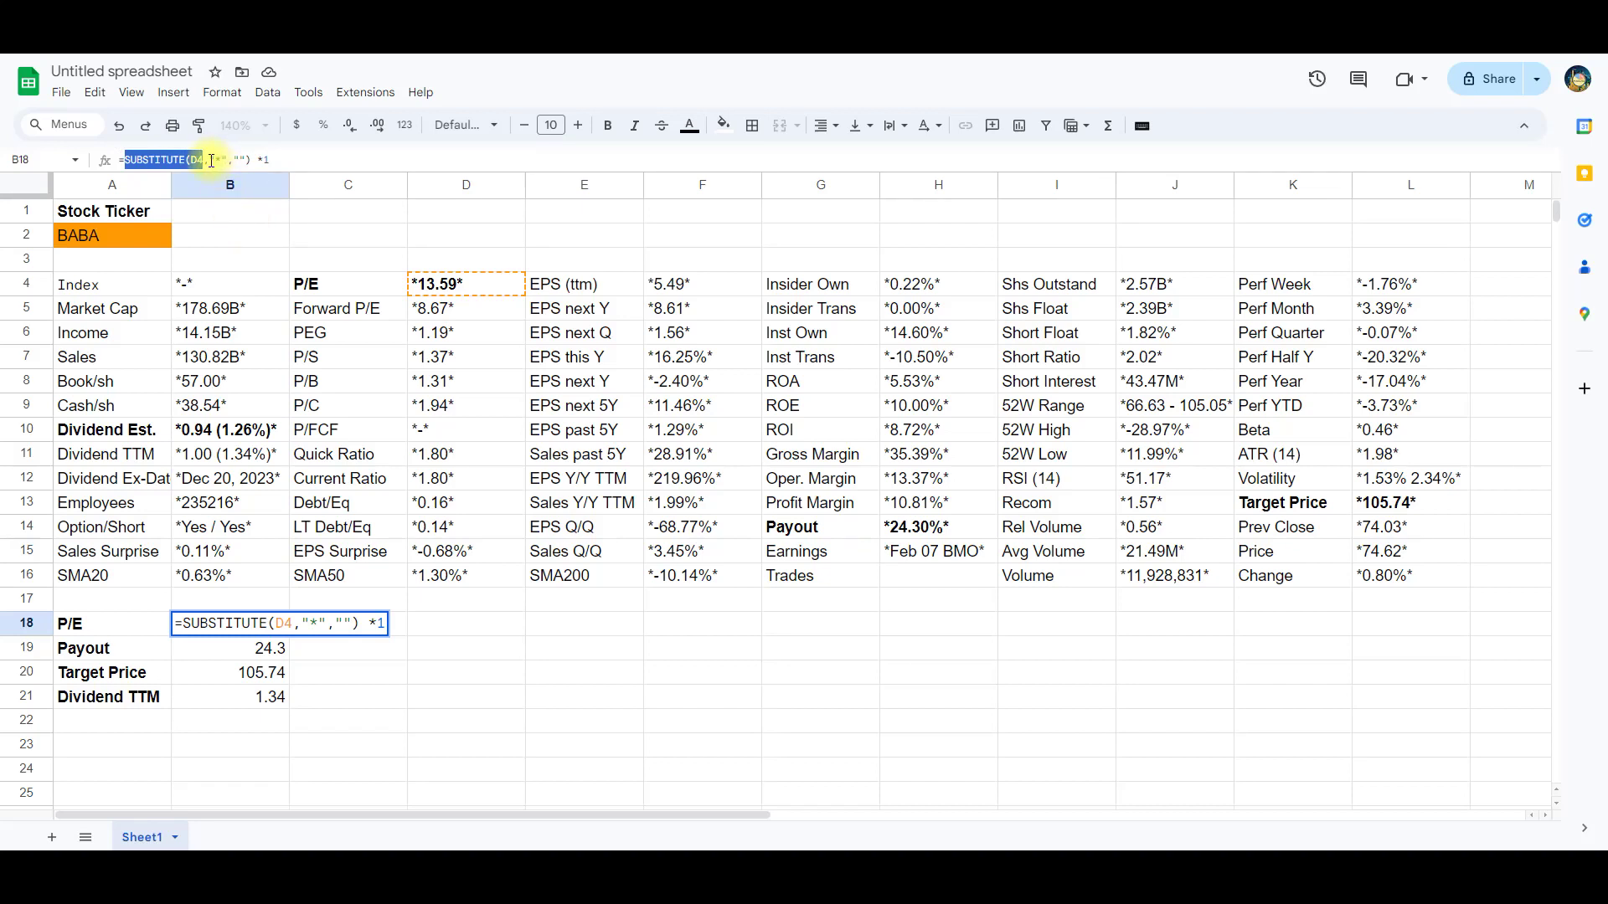
click(265, 162)
drag(270, 159, 256, 159)
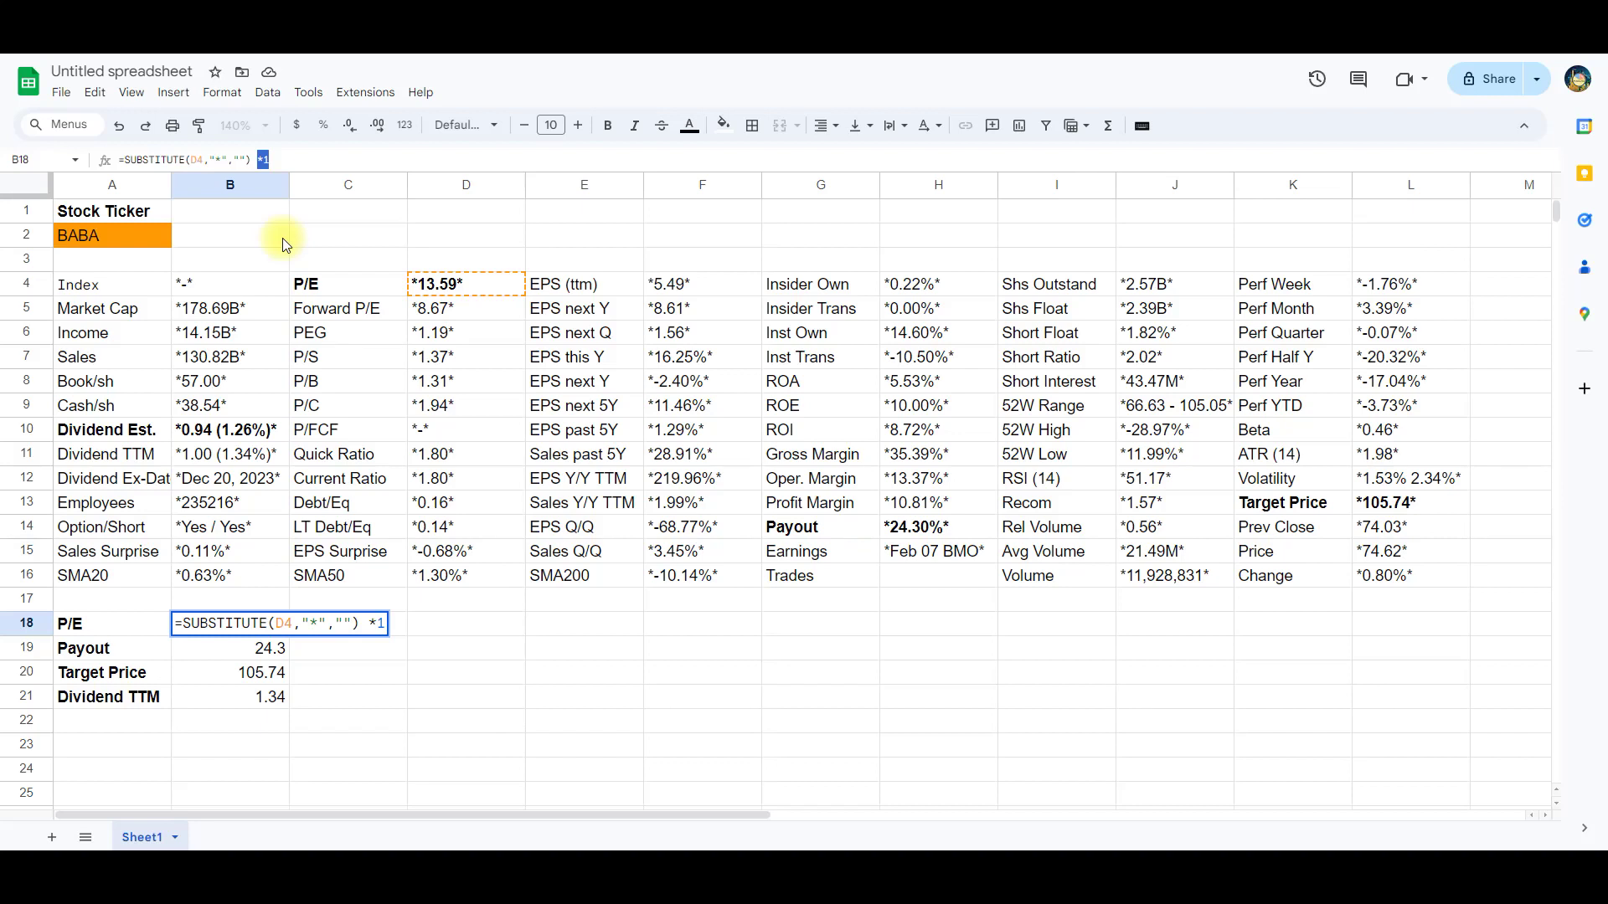
key(Return)
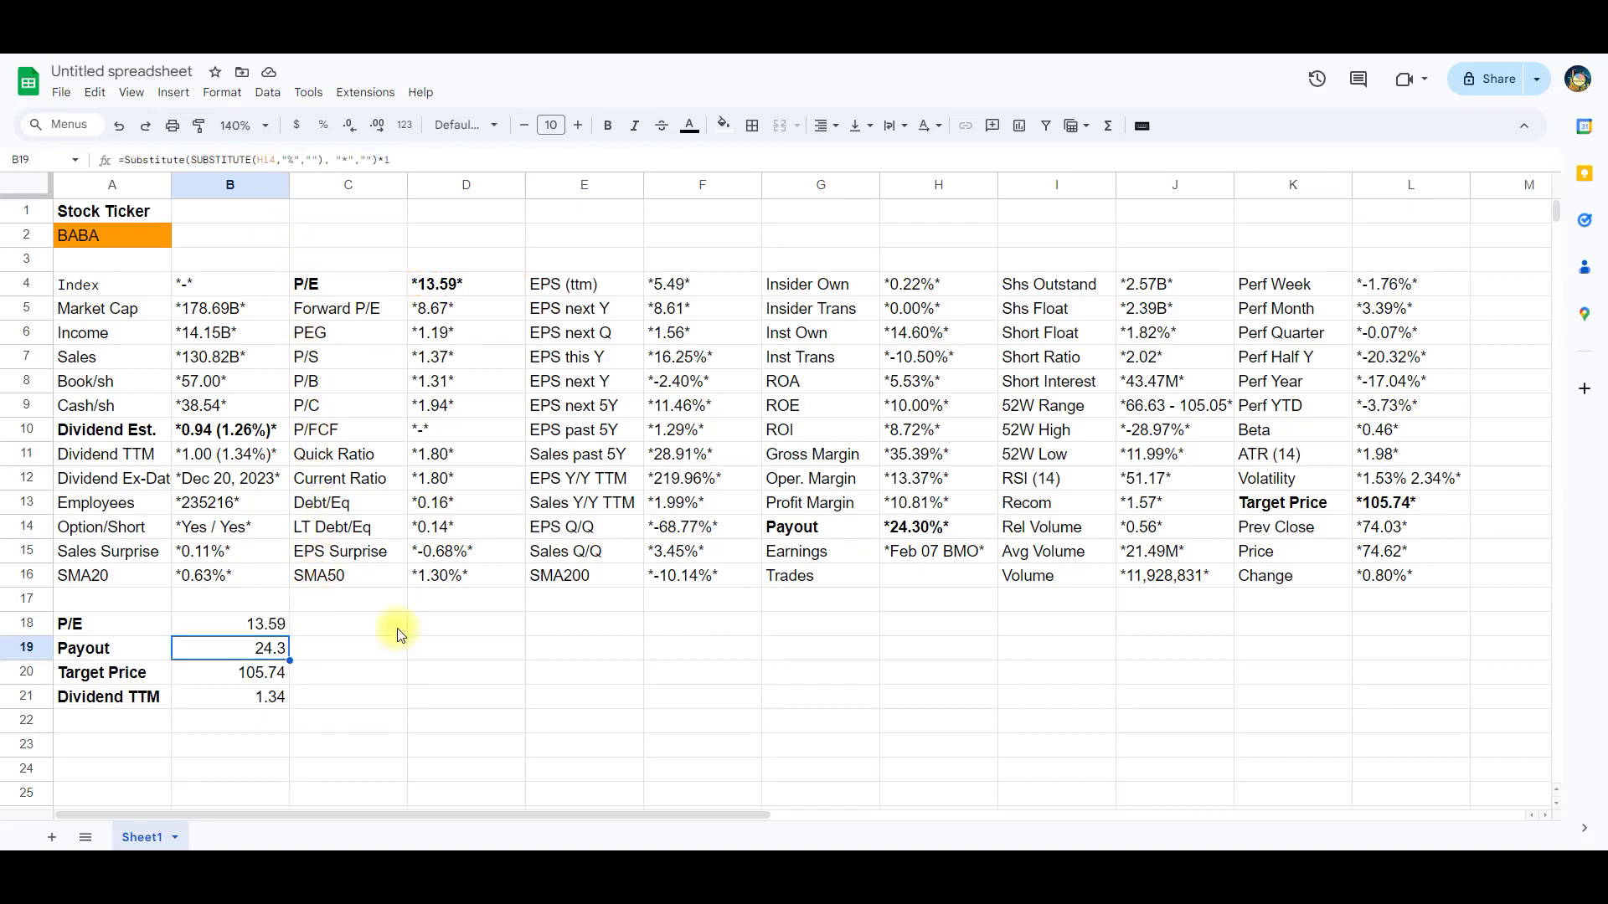
click(917, 525)
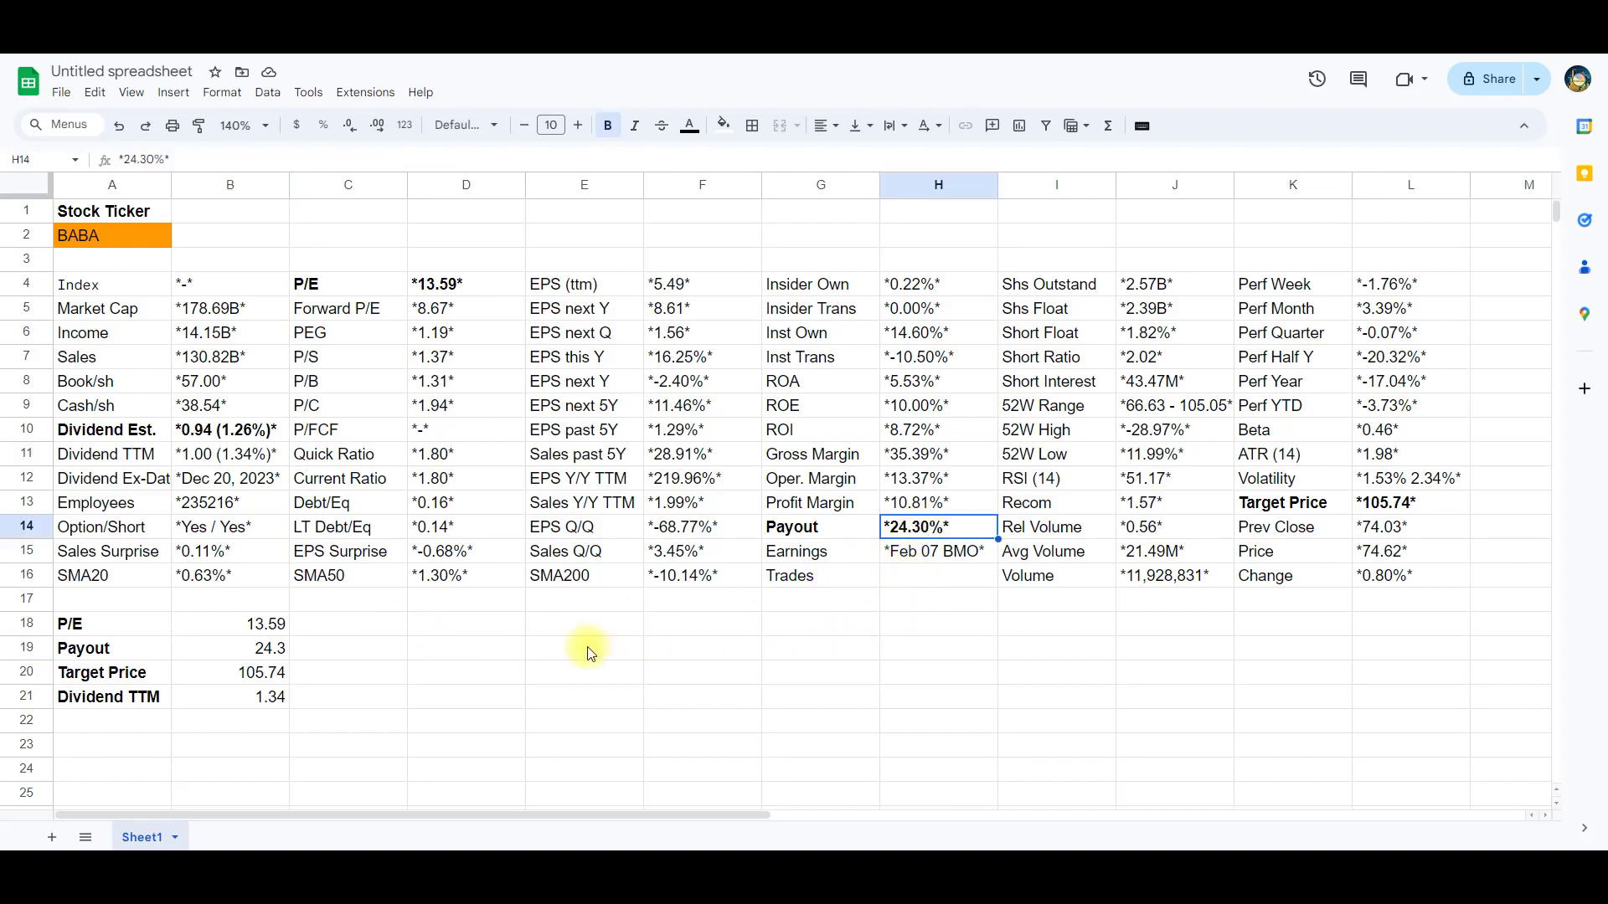
click(239, 651)
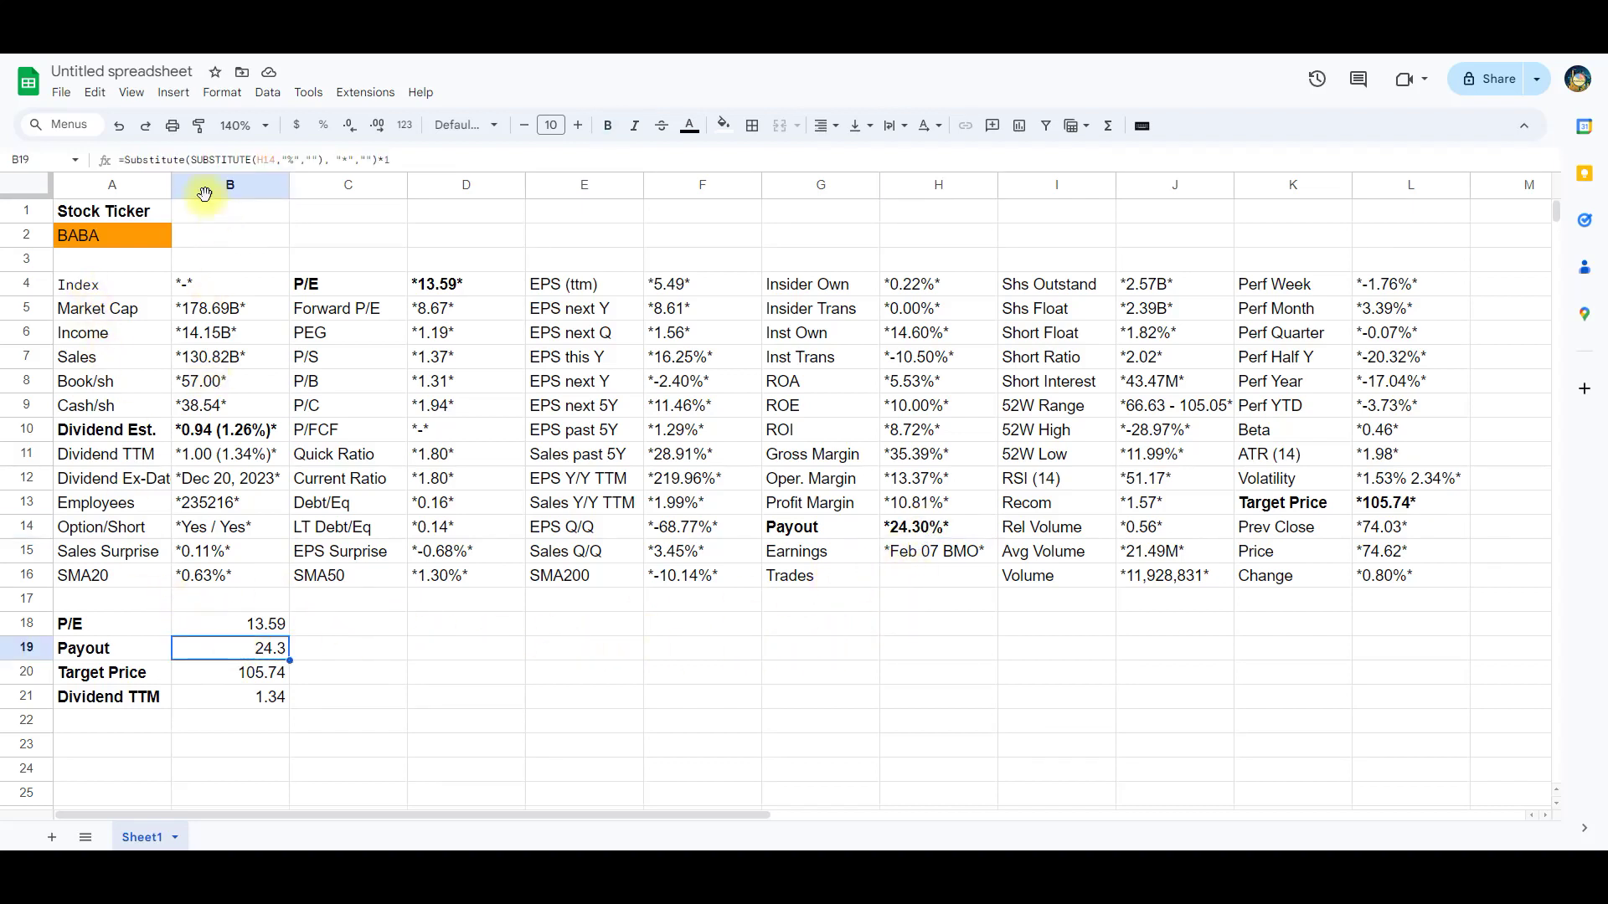
drag(118, 158, 413, 158)
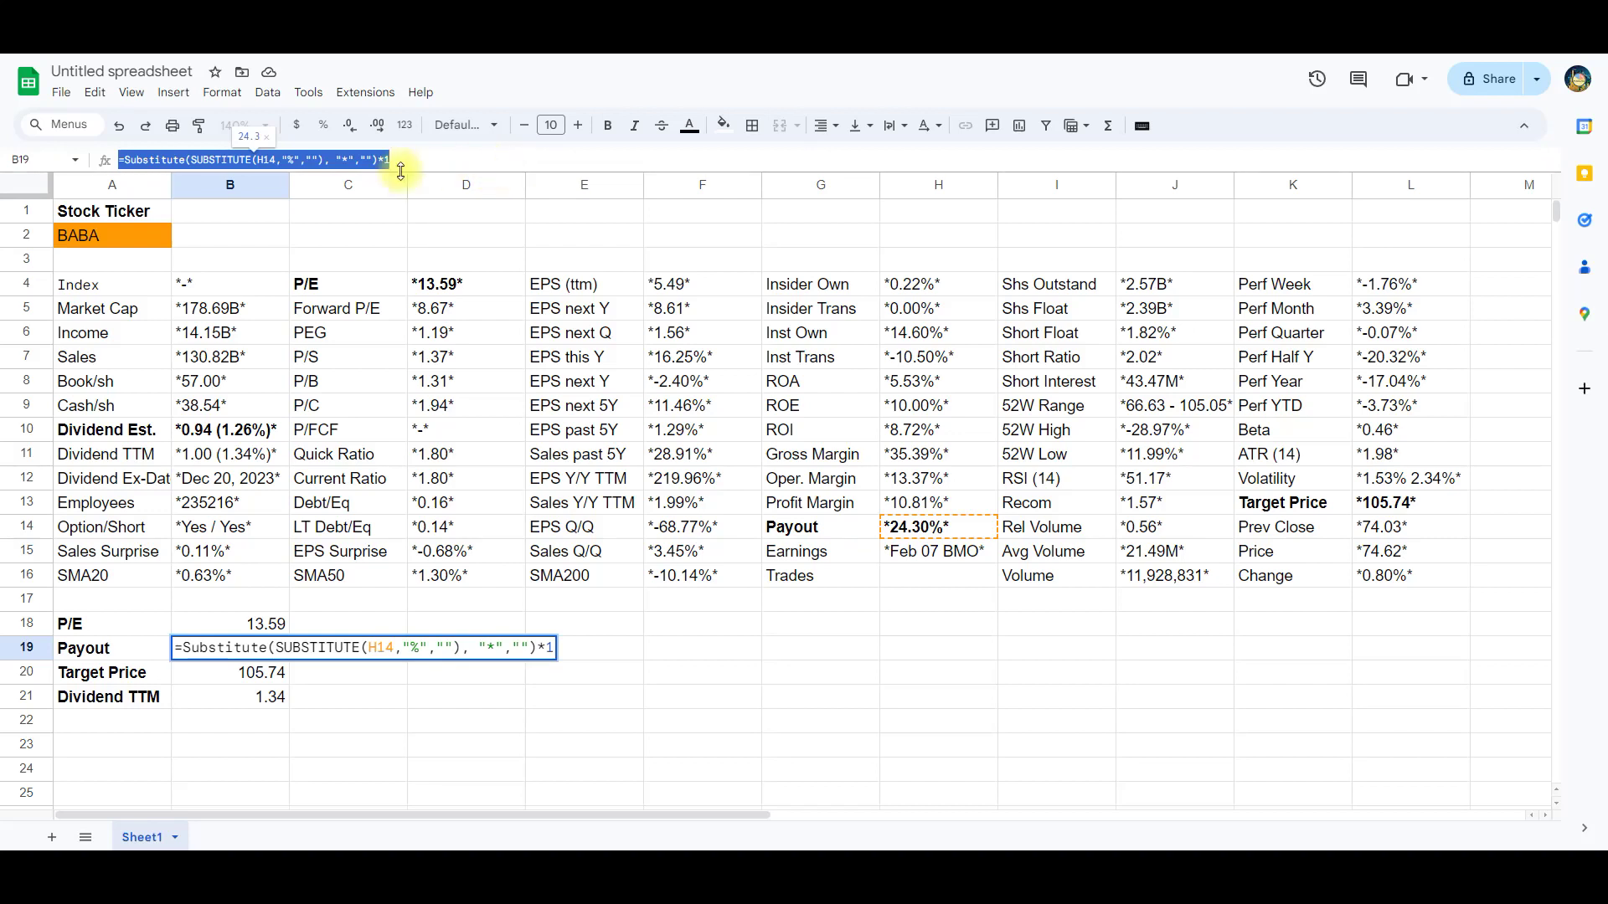
click(125, 159)
drag(126, 160, 373, 159)
click(337, 159)
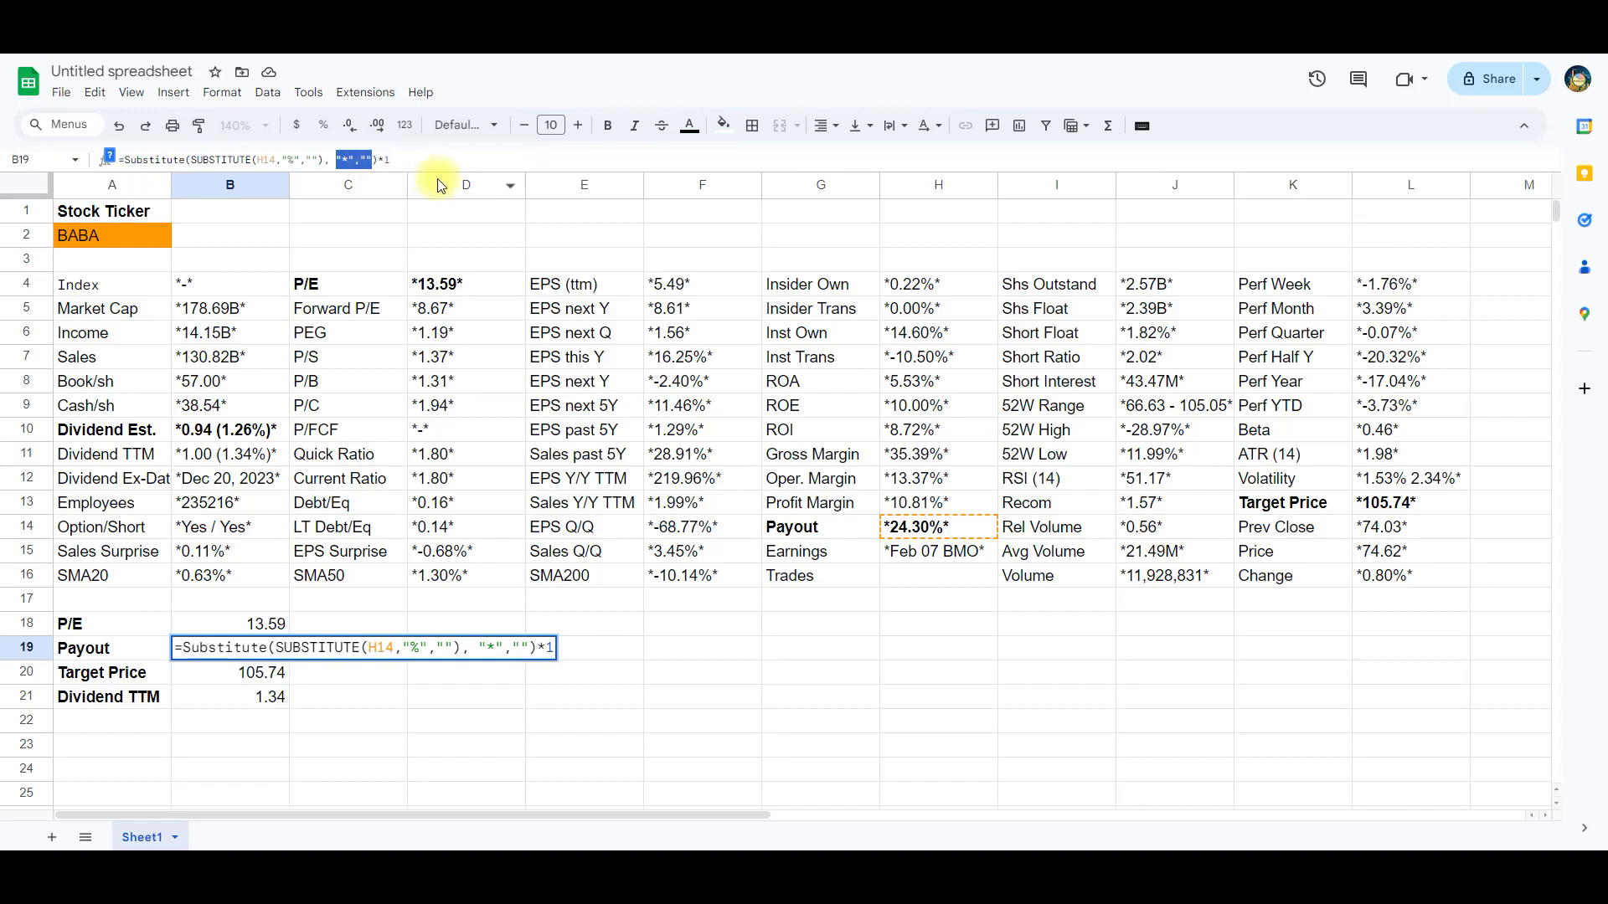
drag(191, 159, 319, 159)
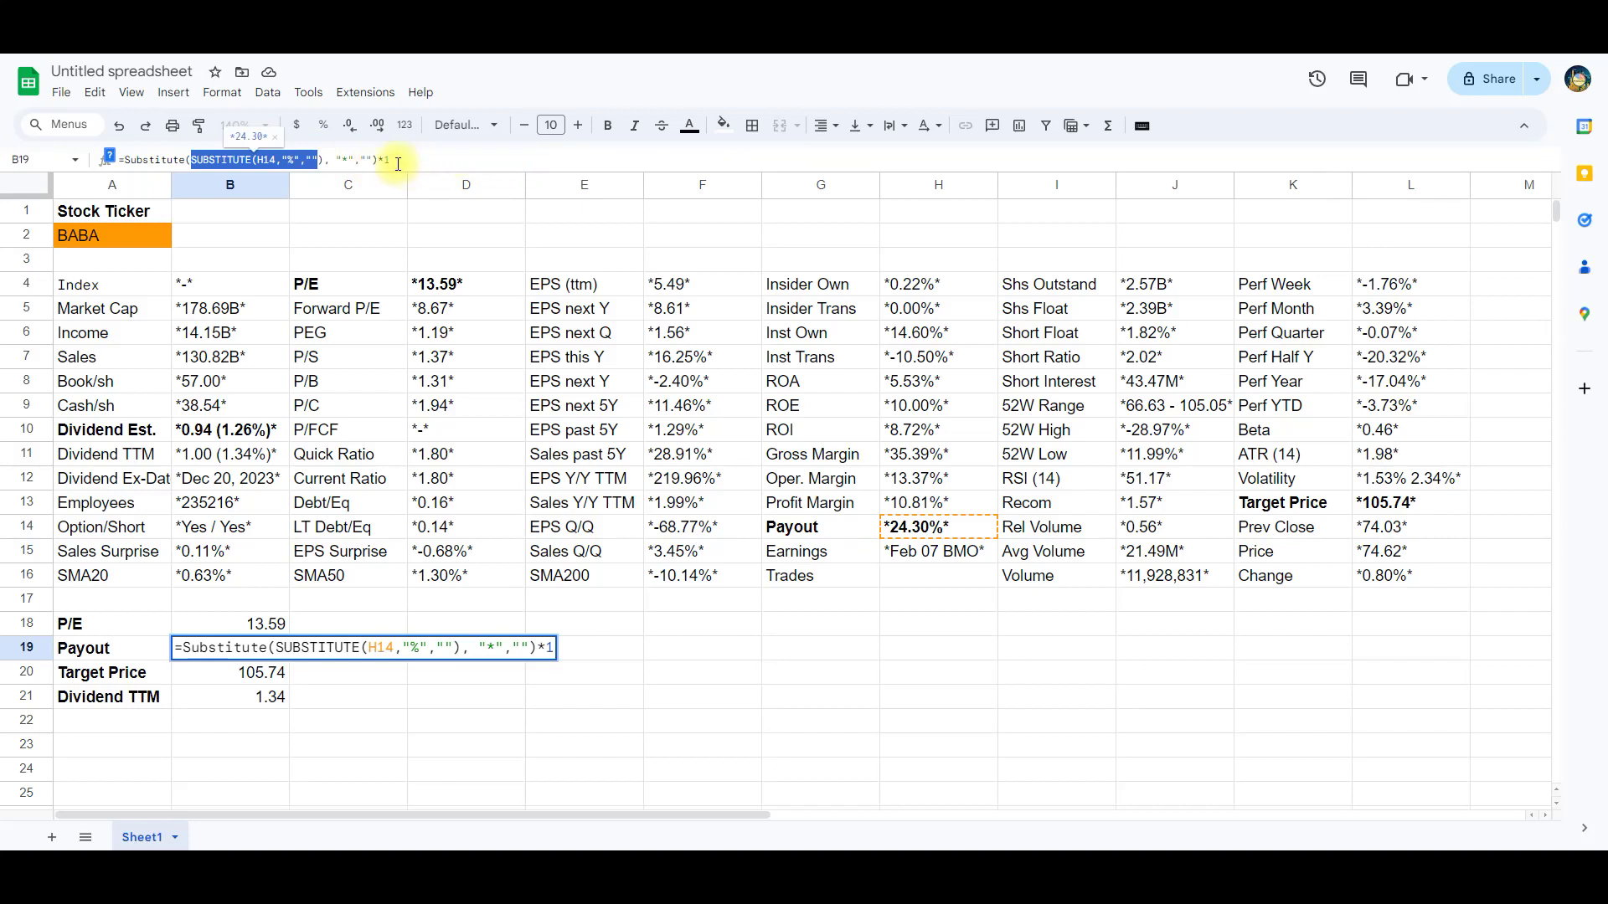
key(Return)
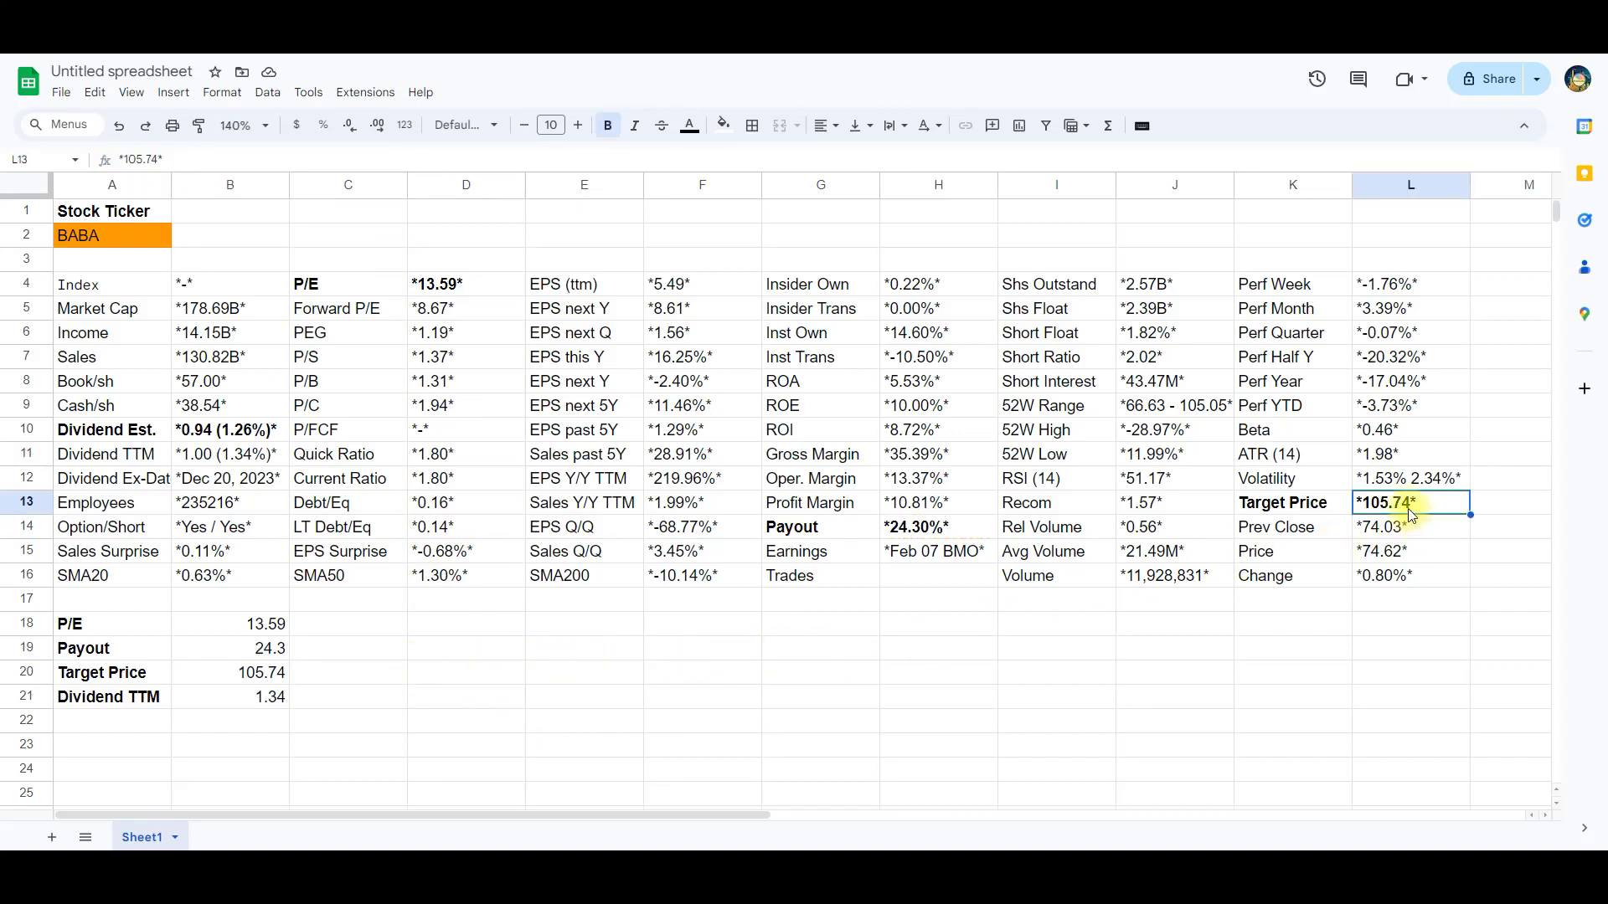
- Review and commit B20's =MID(L13, 2, LEN(L13)-2)*1 formula yielding Target Price 105.74
click(263, 672)
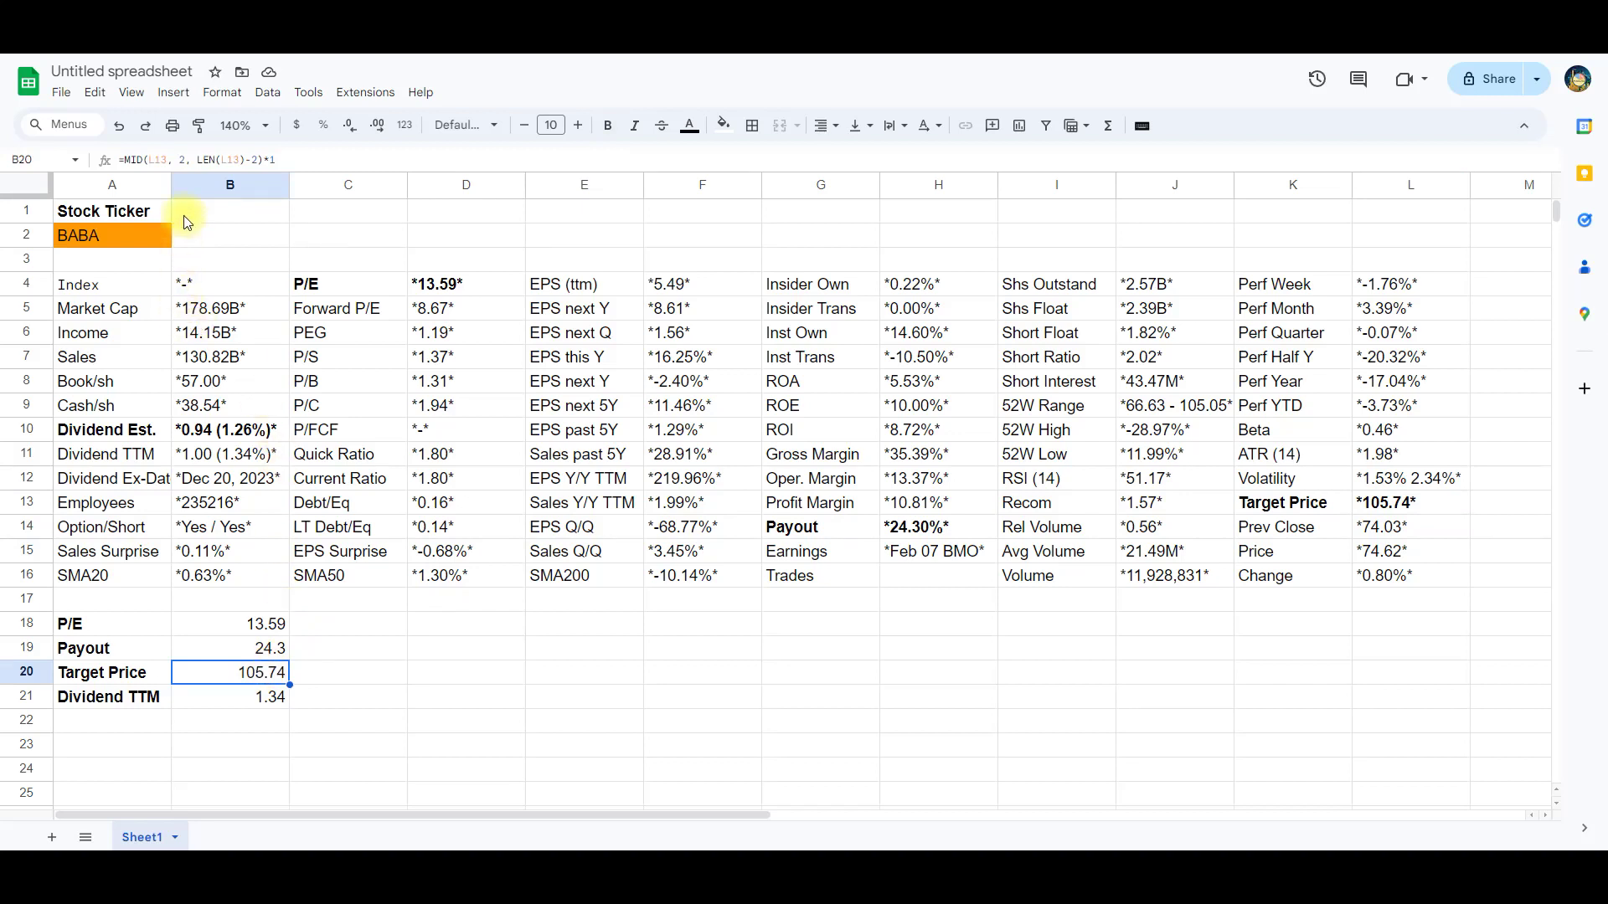
drag(125, 159, 225, 172)
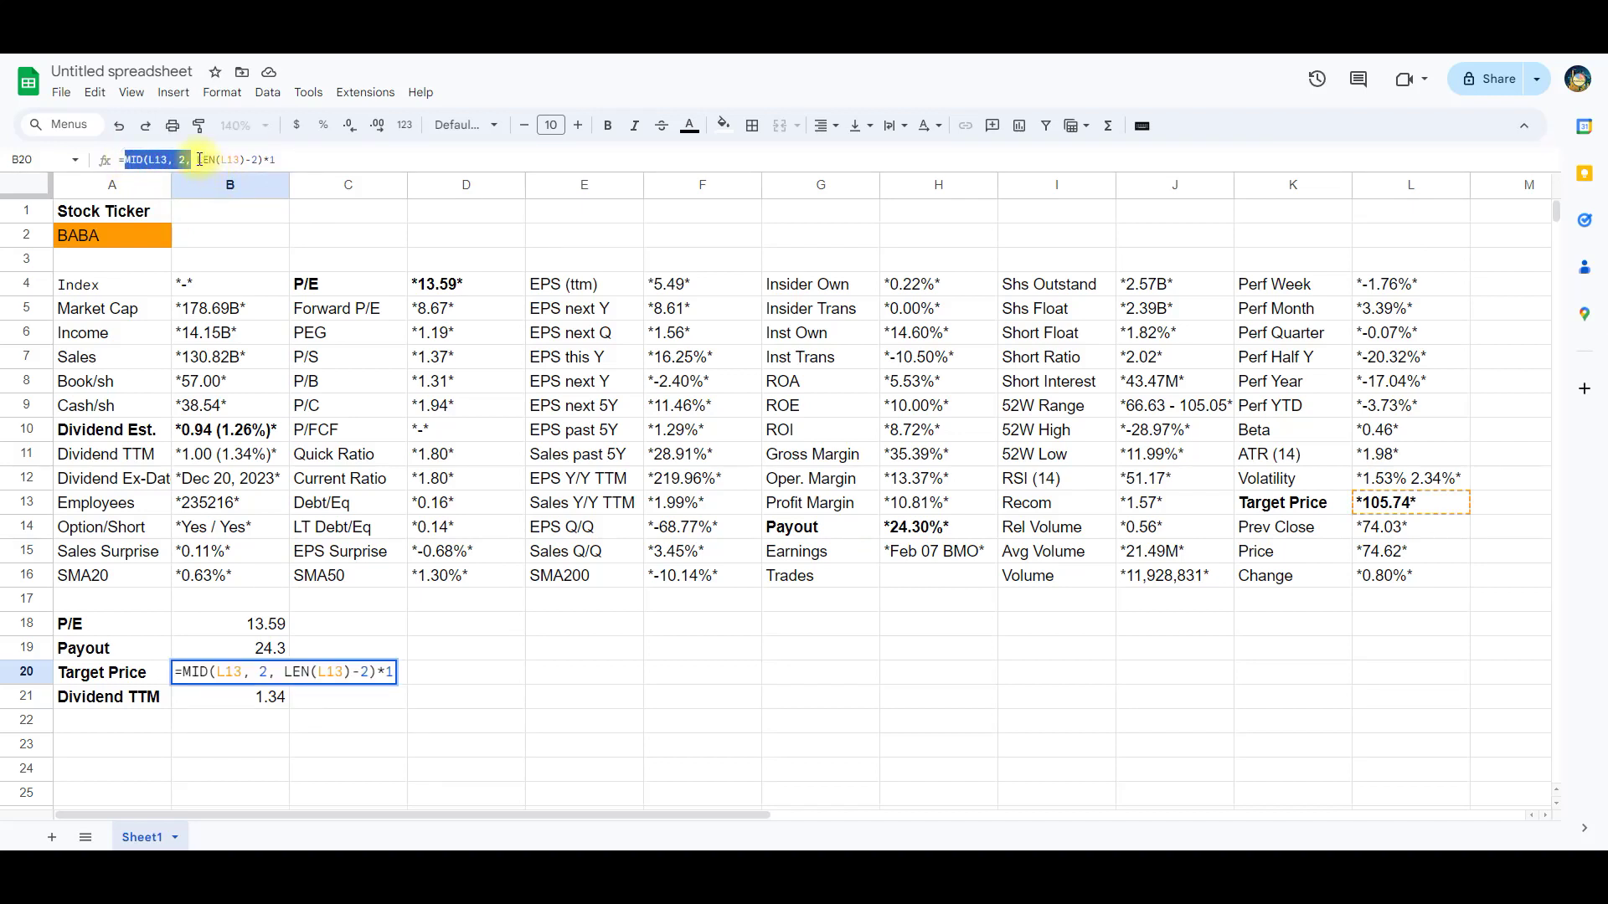
click(199, 160)
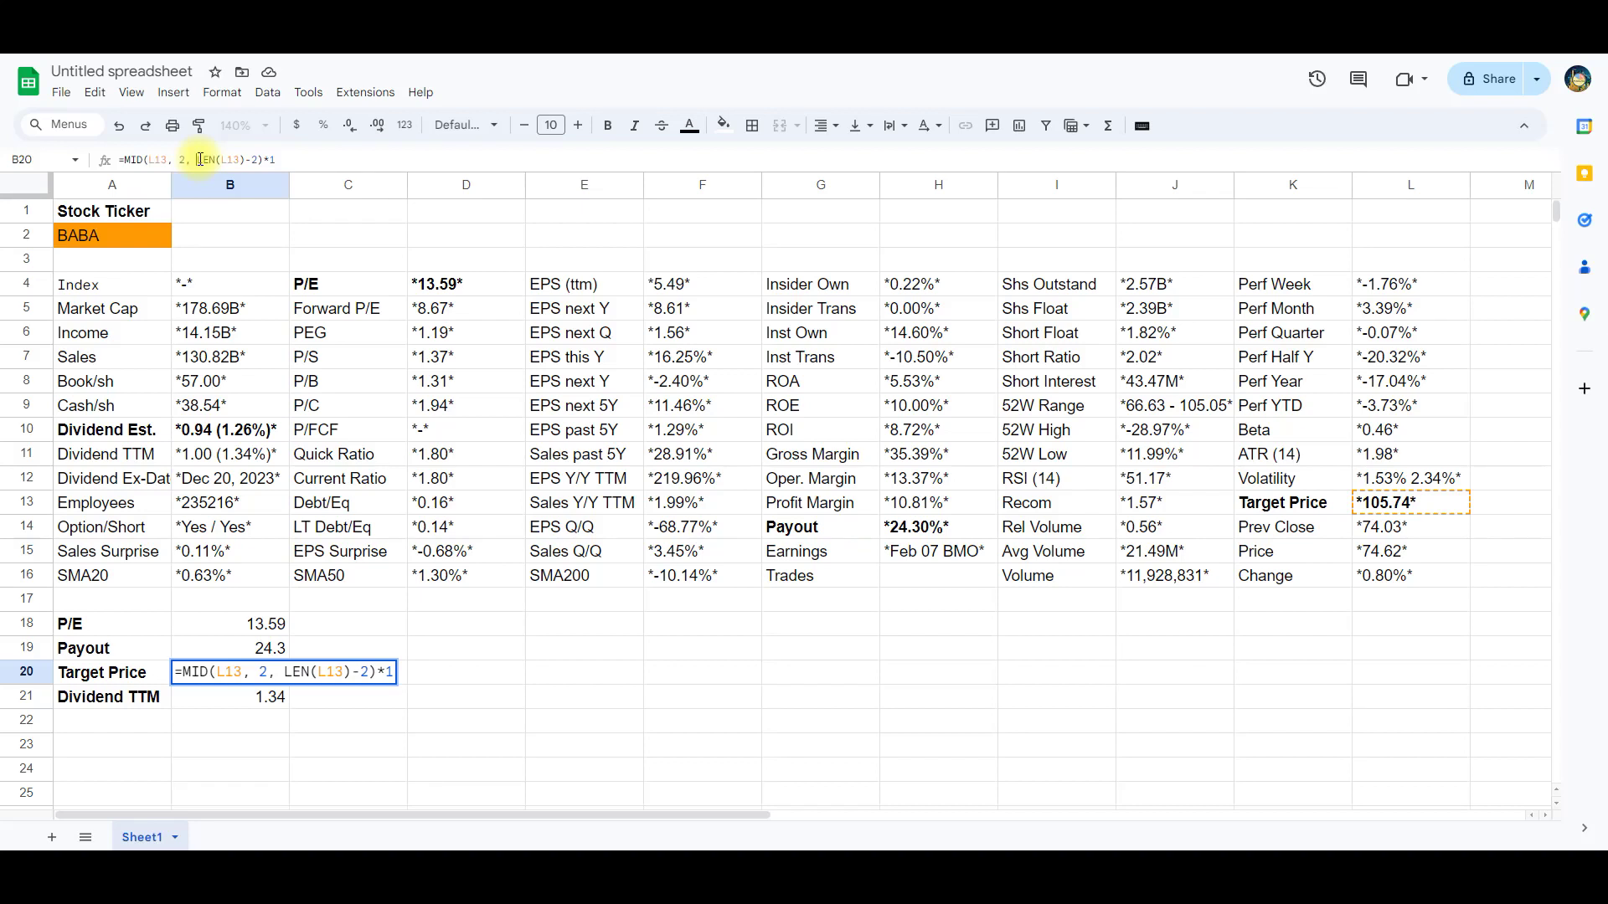
drag(200, 160, 258, 159)
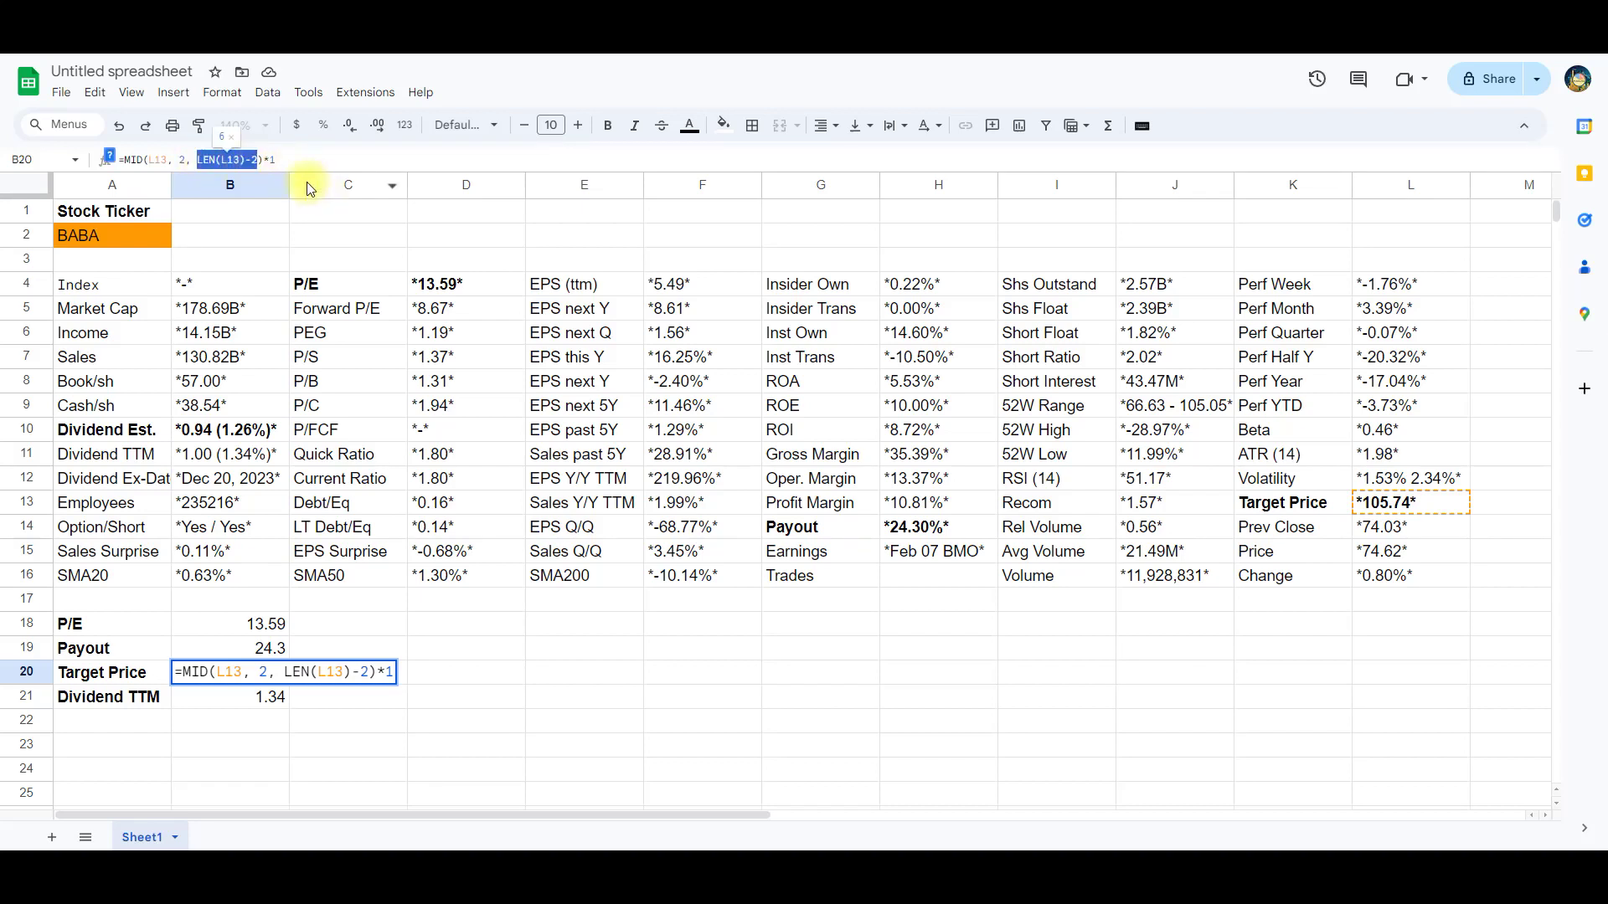
key(Return)
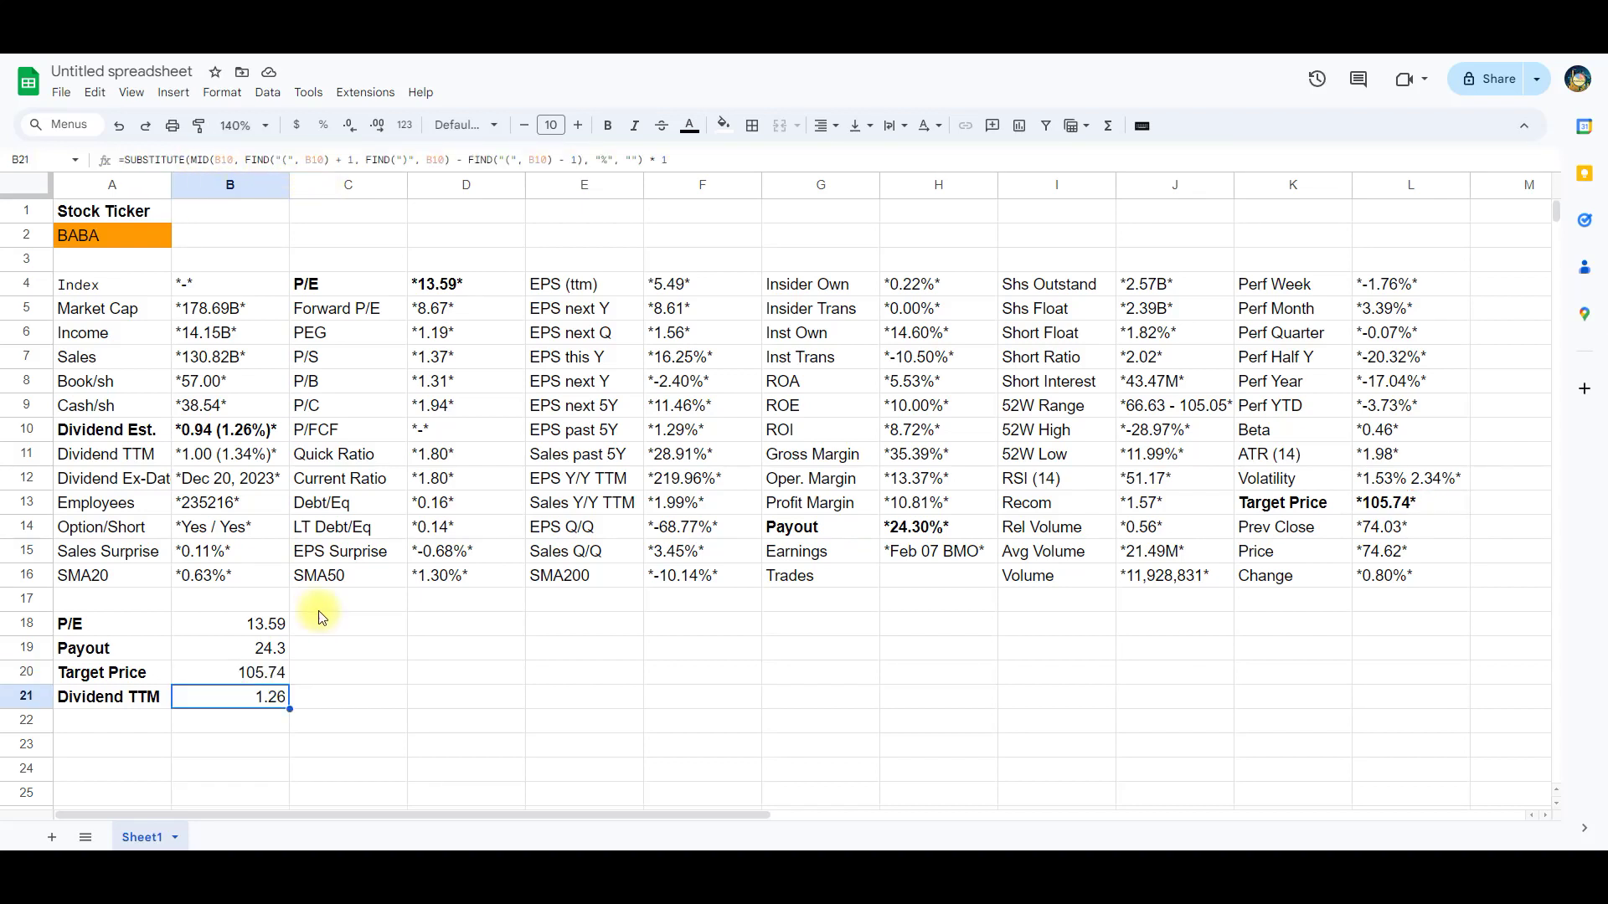
click(236, 431)
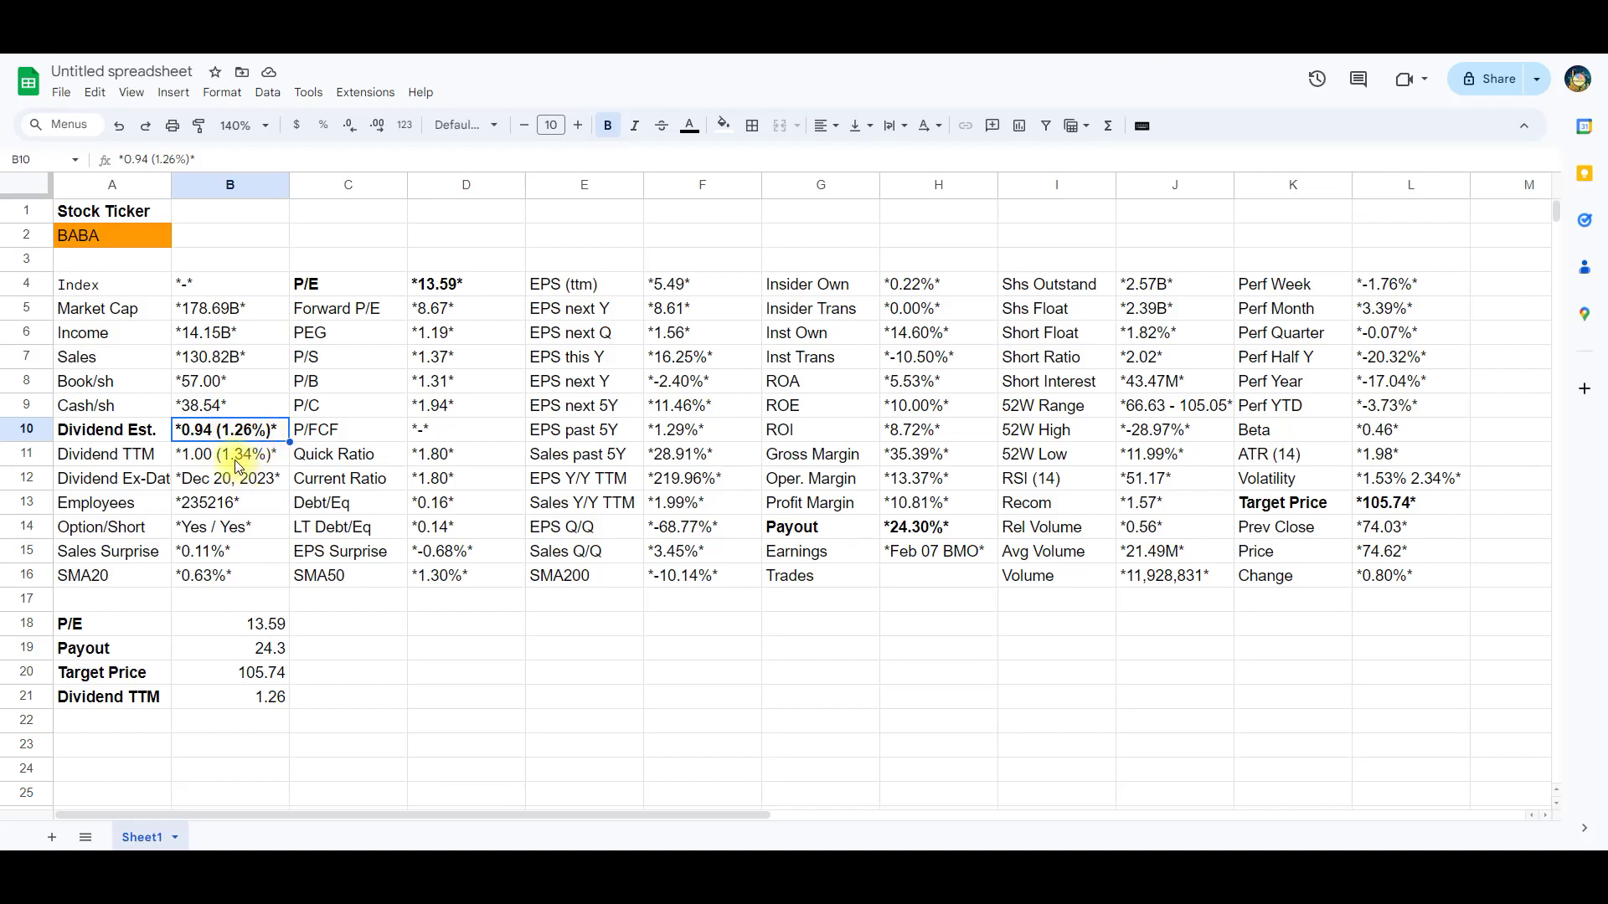
click(260, 700)
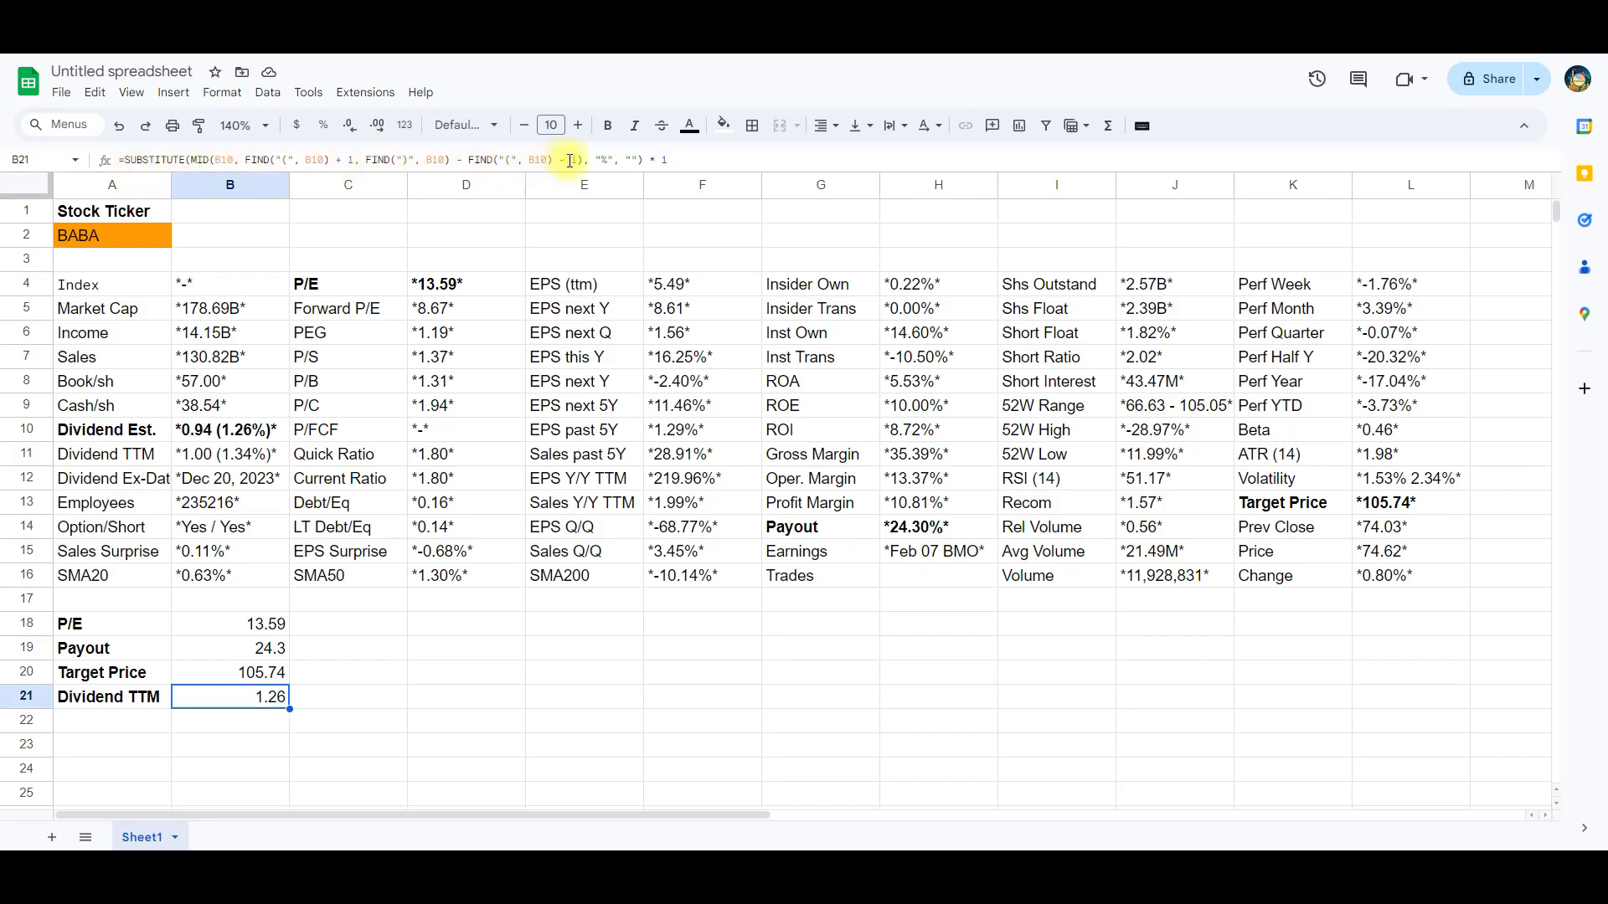
- Walk through and commit B21's SUBSTITUTE/MID/FIND formula extracting 1.26 from B10's parentheses
click(244, 159)
drag(245, 159, 354, 159)
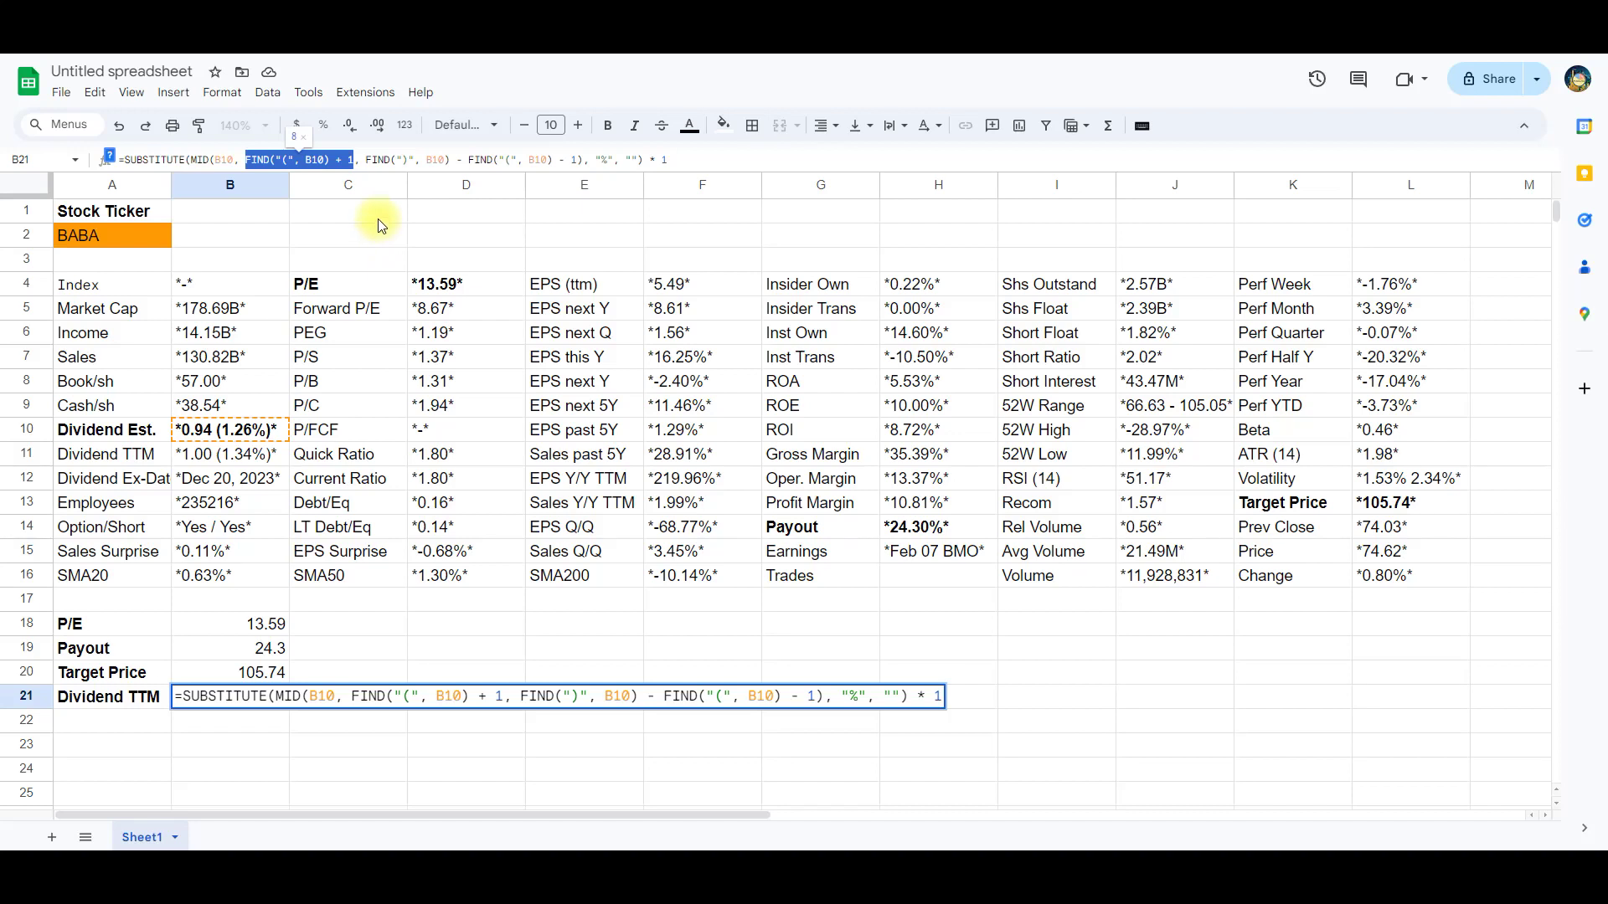
drag(366, 159, 582, 159)
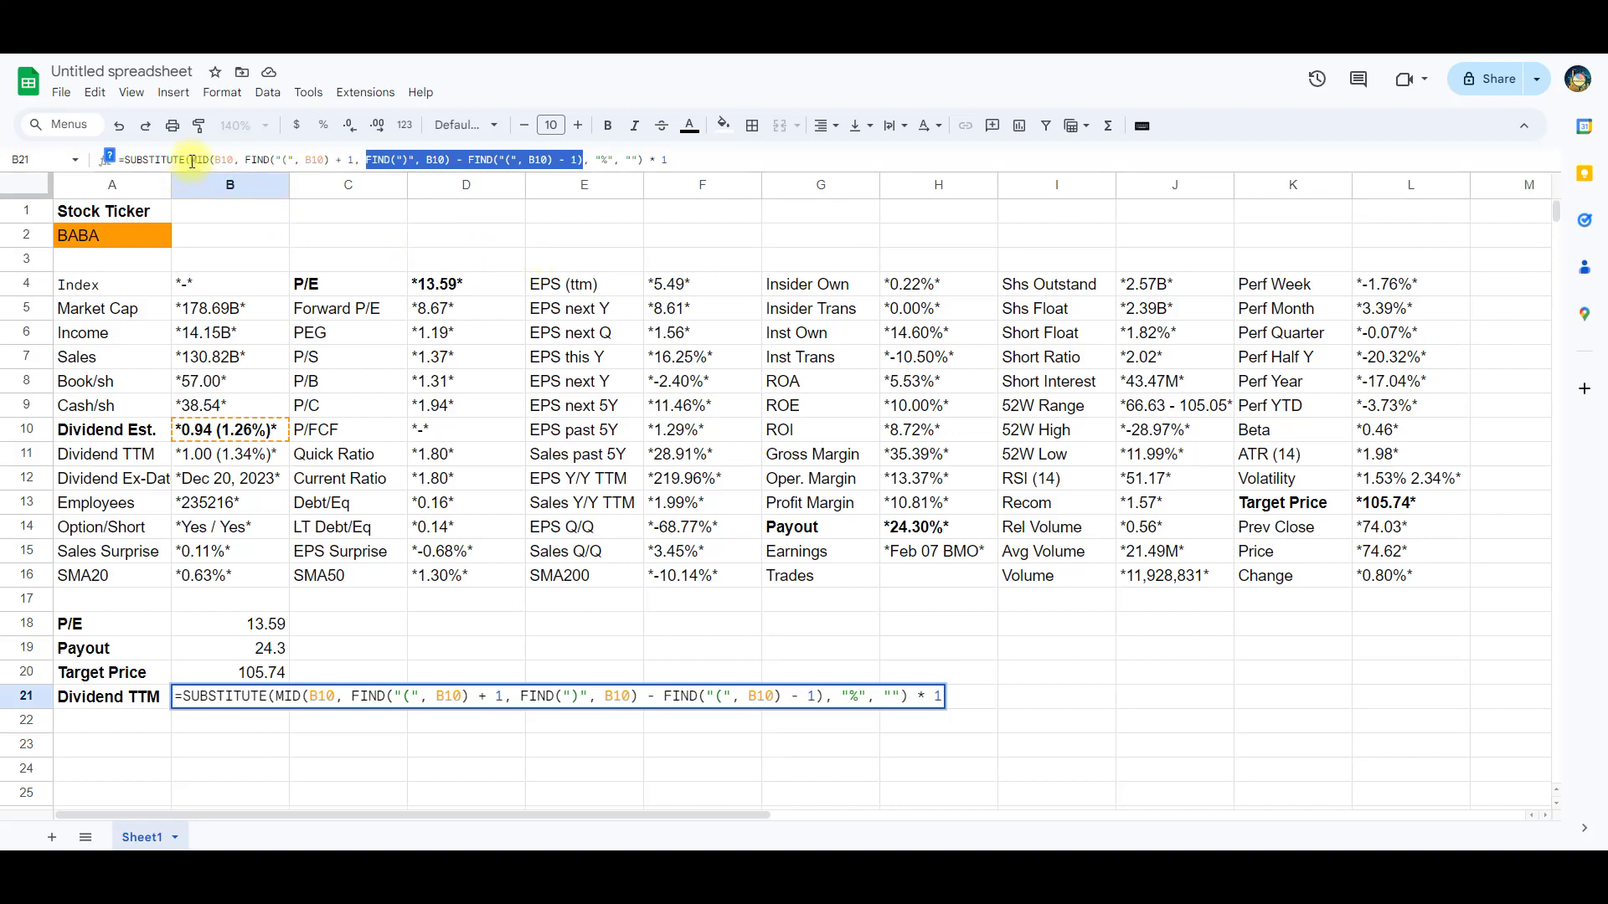
drag(191, 159, 235, 159)
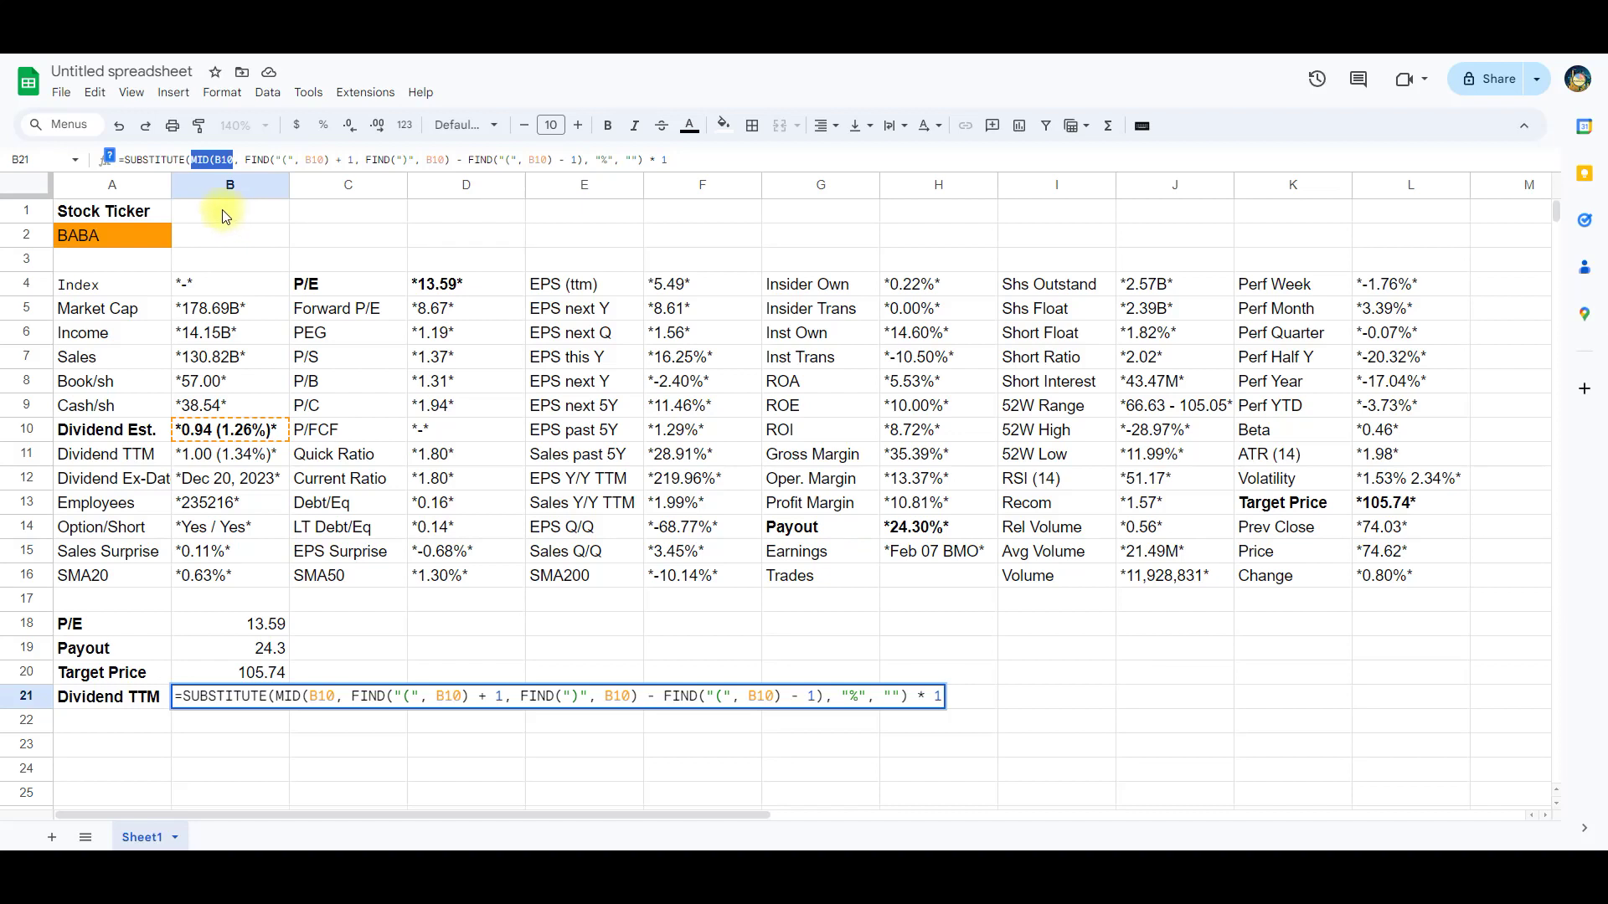
double_click(128, 160)
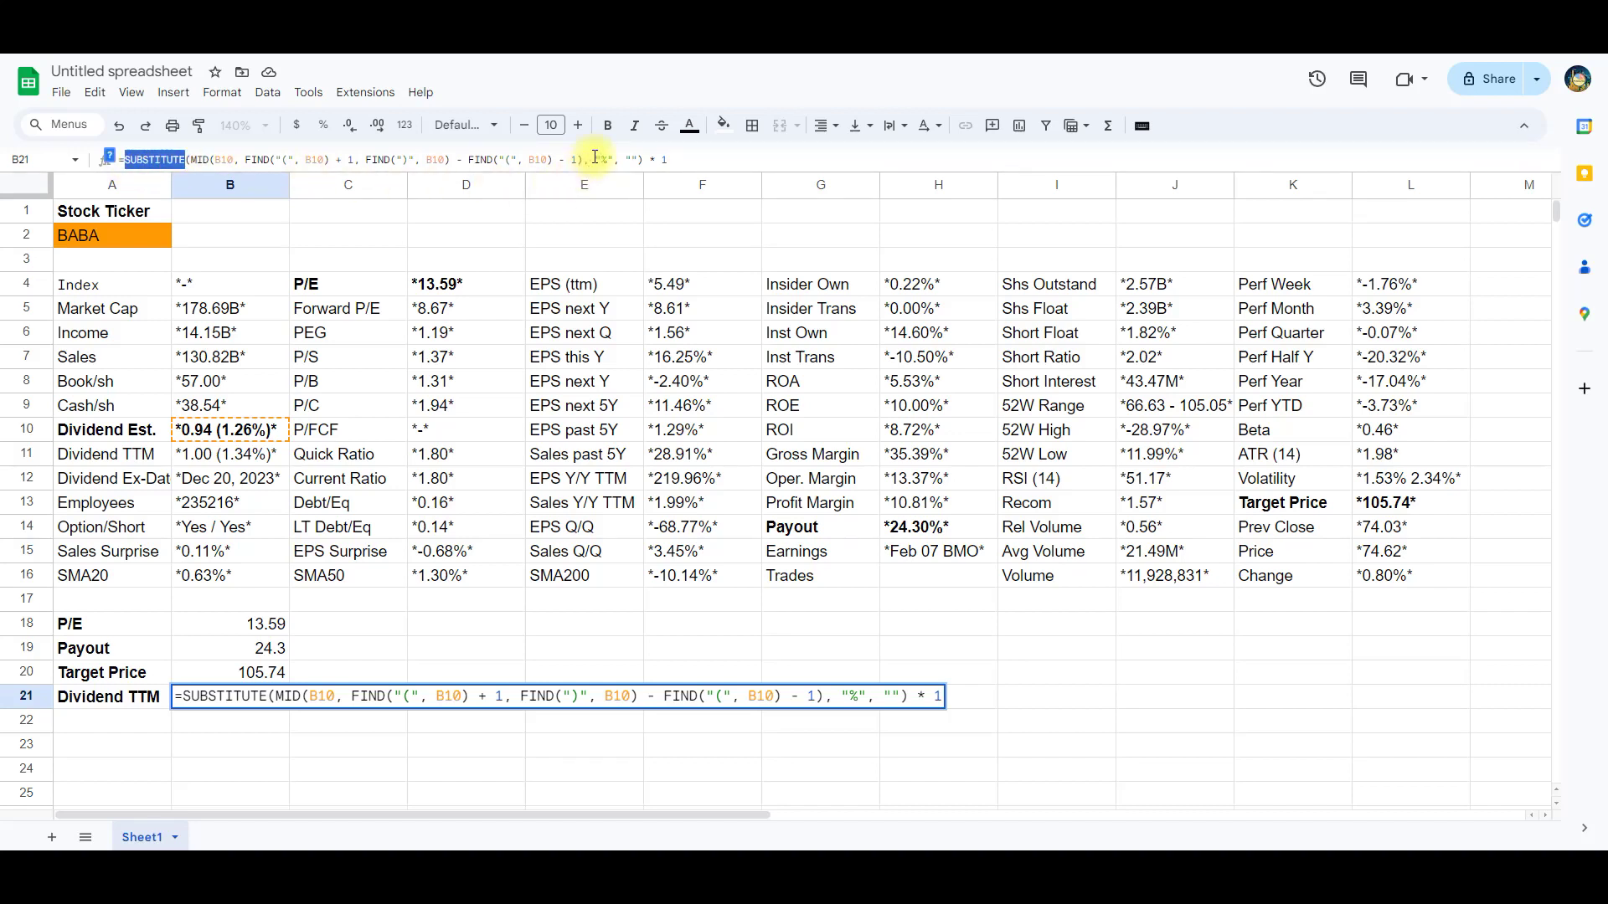
drag(595, 159, 638, 159)
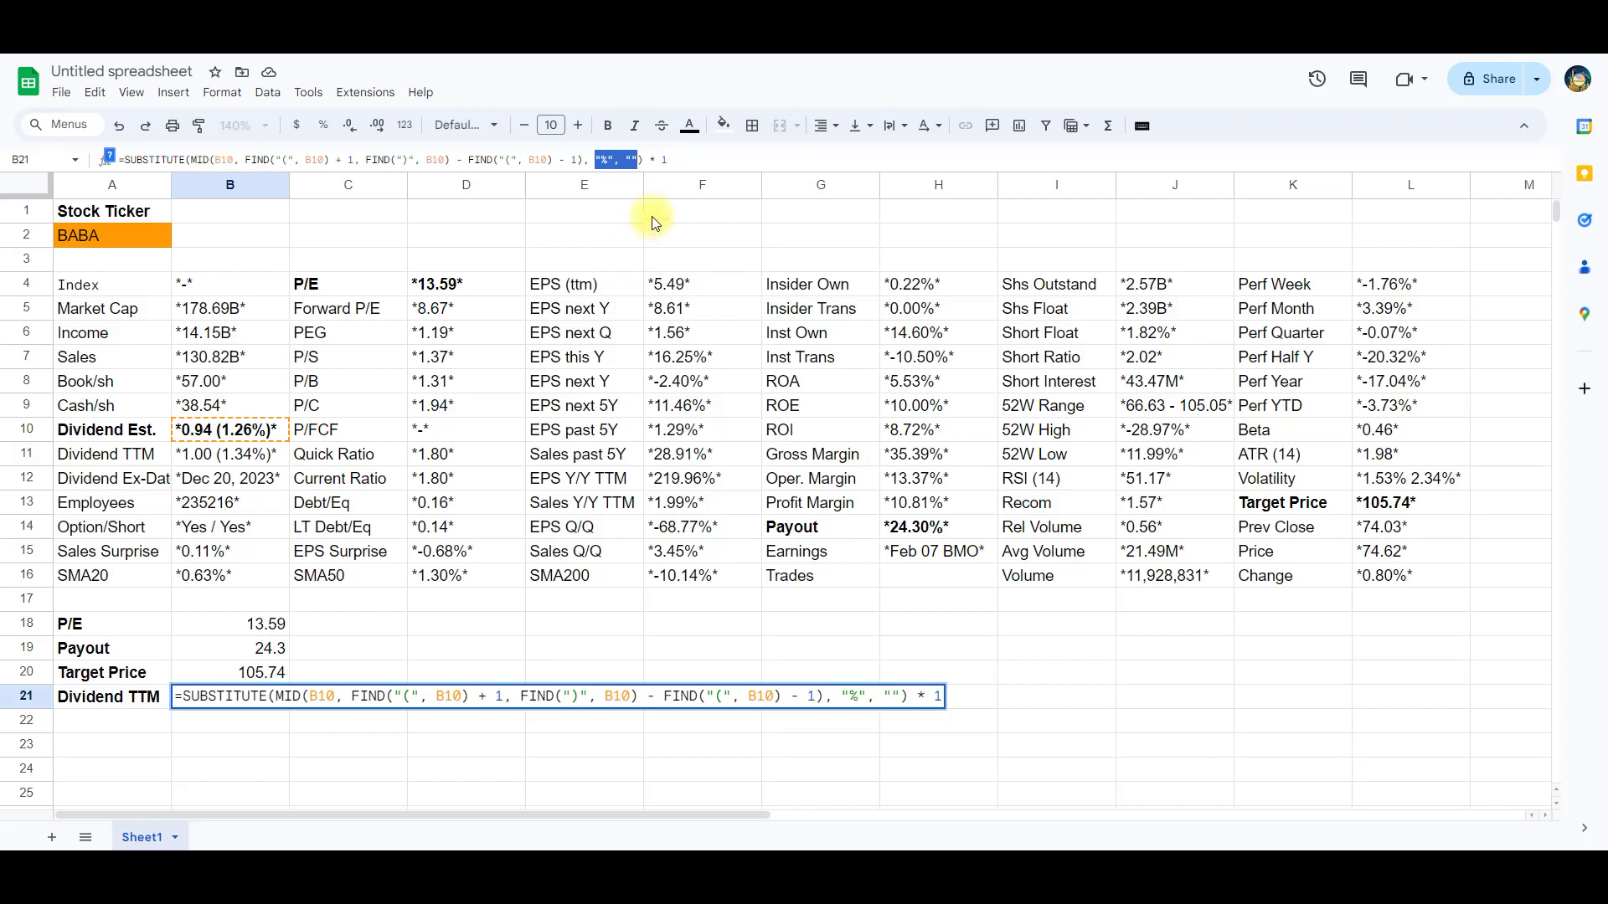
drag(650, 160, 667, 160)
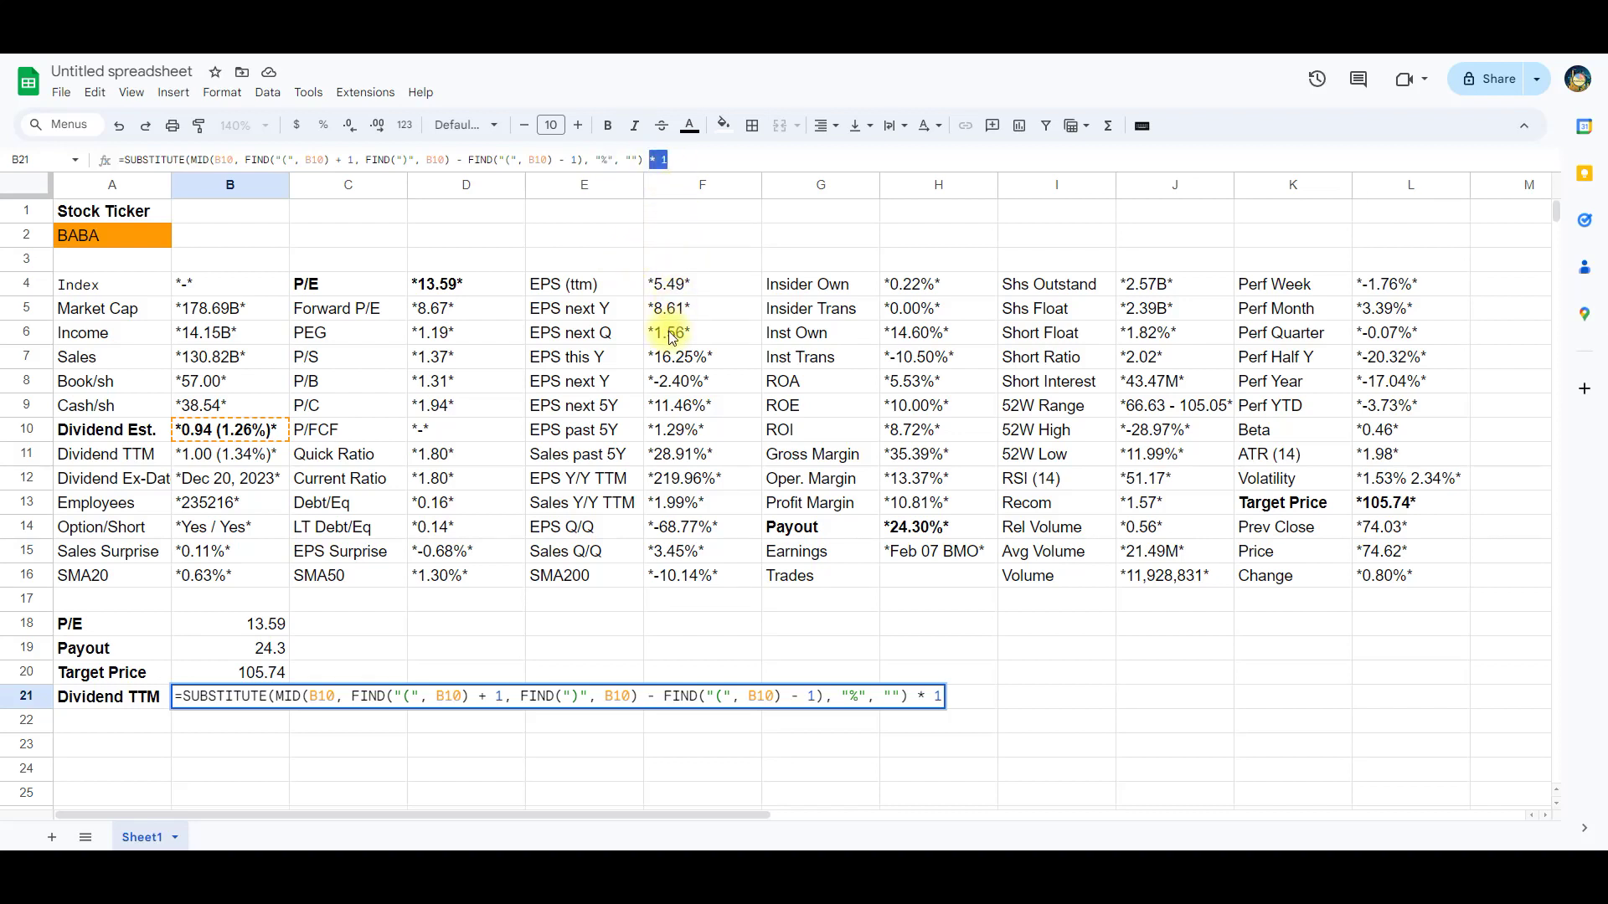
key(Return)
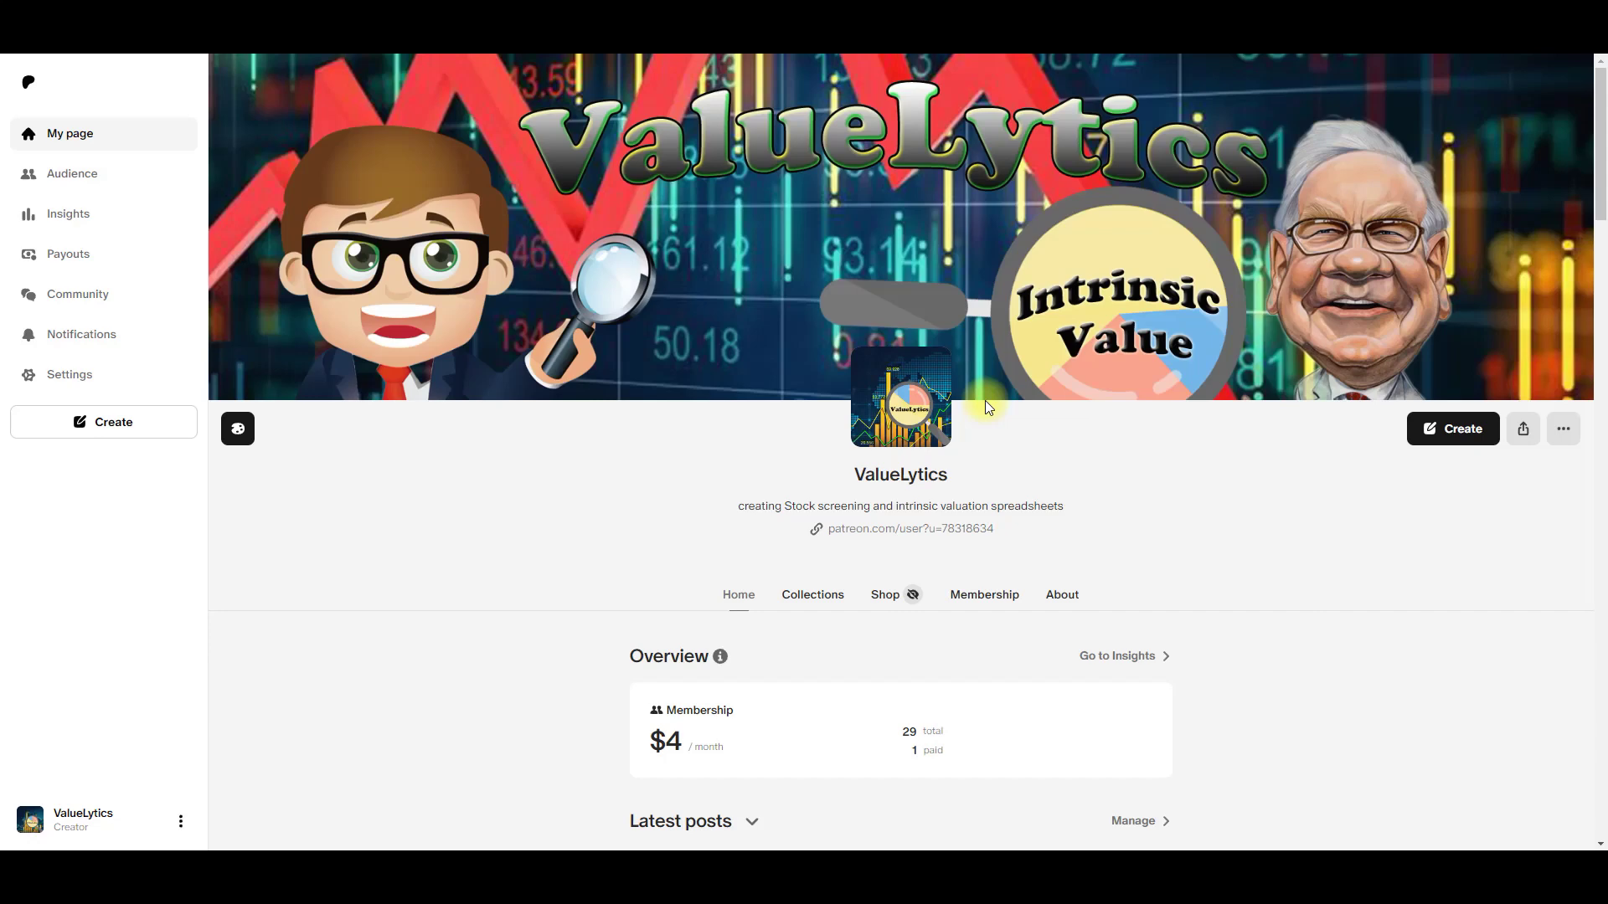
- Scroll the Patreon creator page down to the Latest posts spreadsheet listings
scroll(986, 400, down, 4)
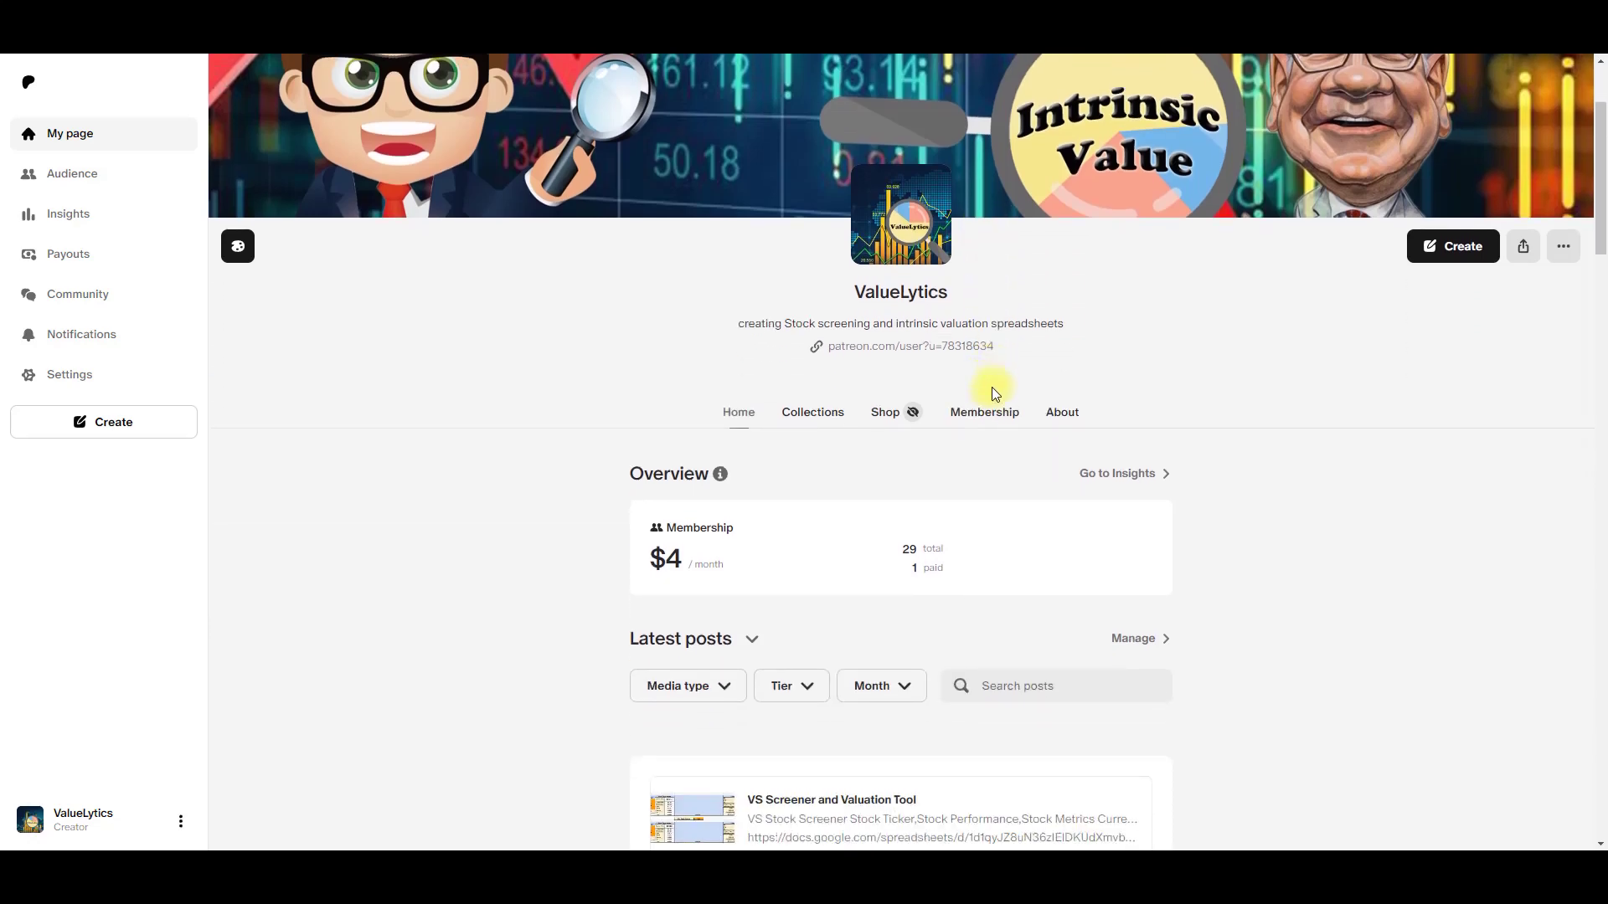
scroll(986, 377, down, 4)
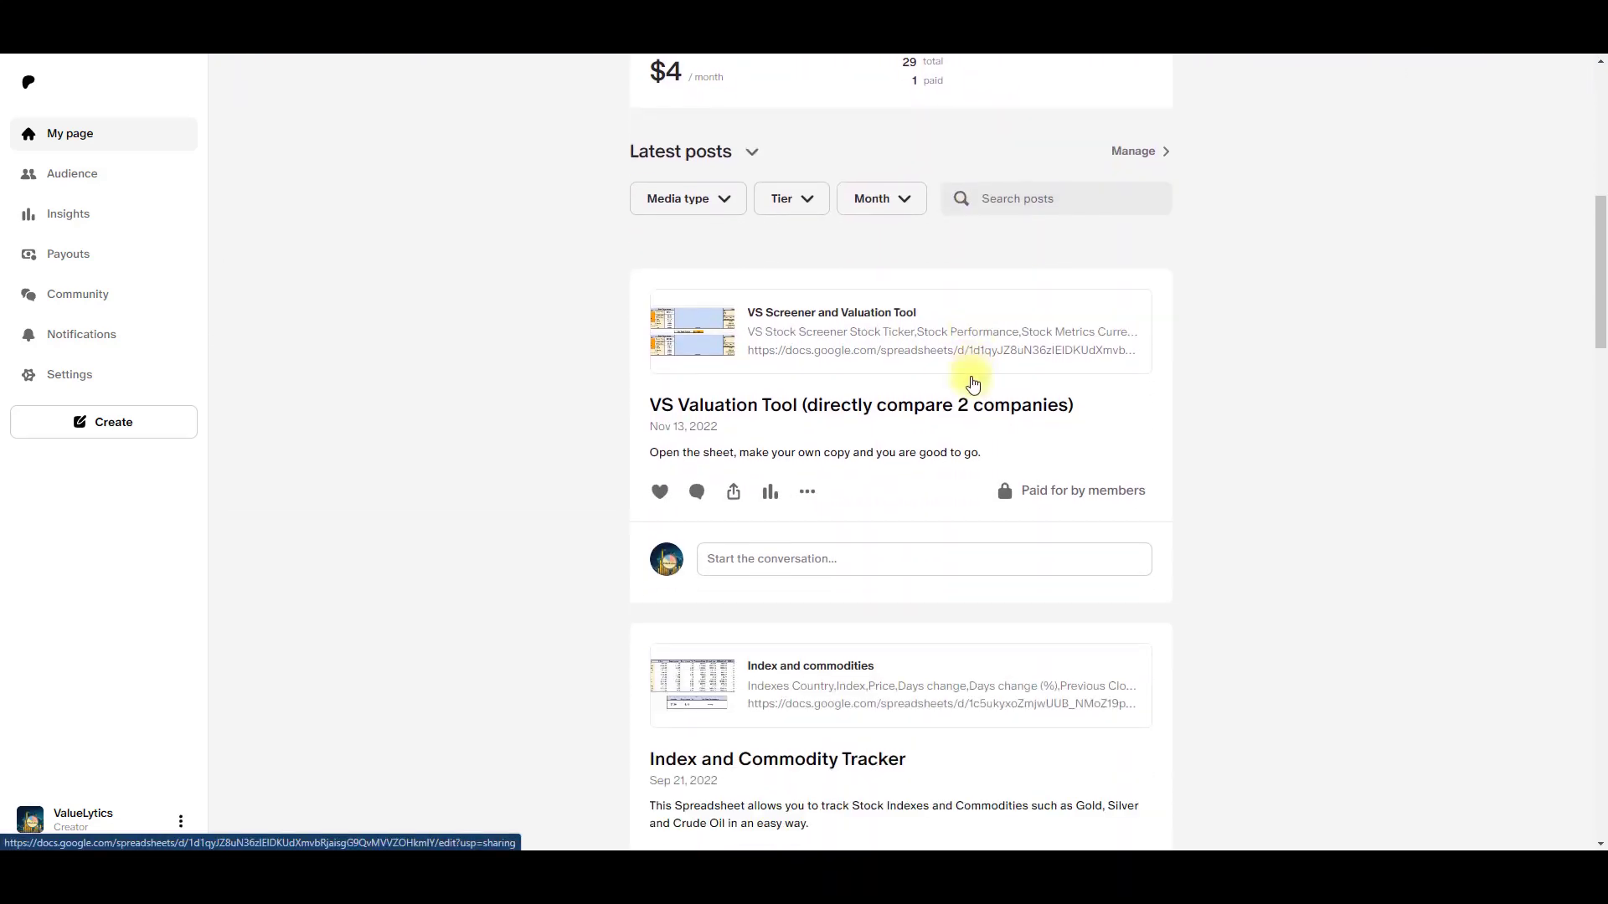
scroll(973, 383, down, 3)
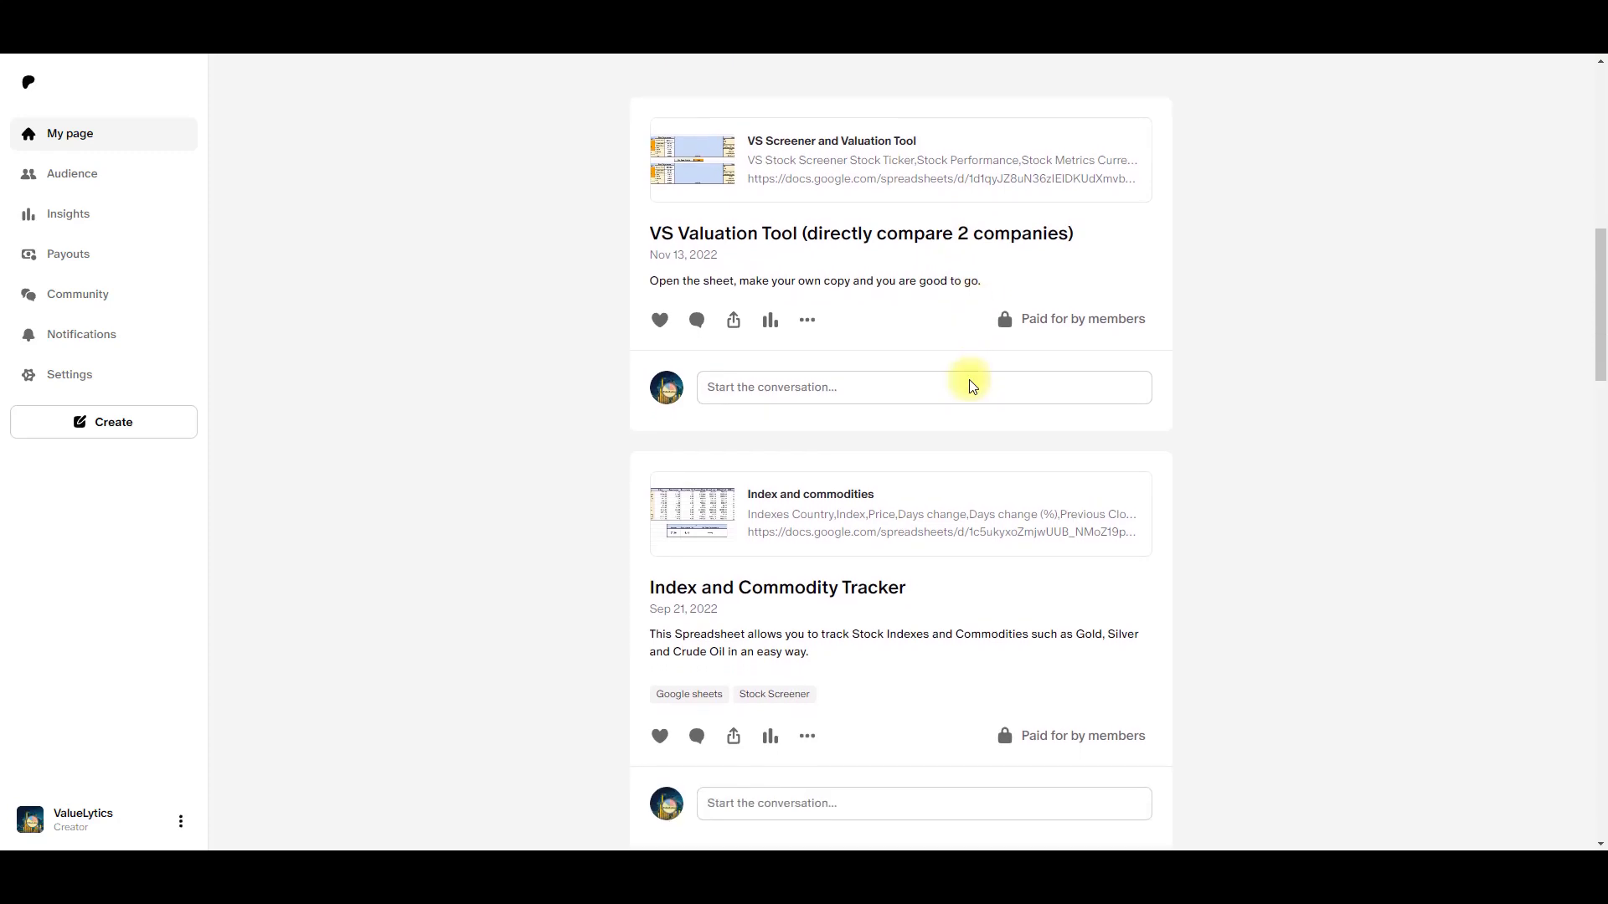
scroll(969, 384, down, 1)
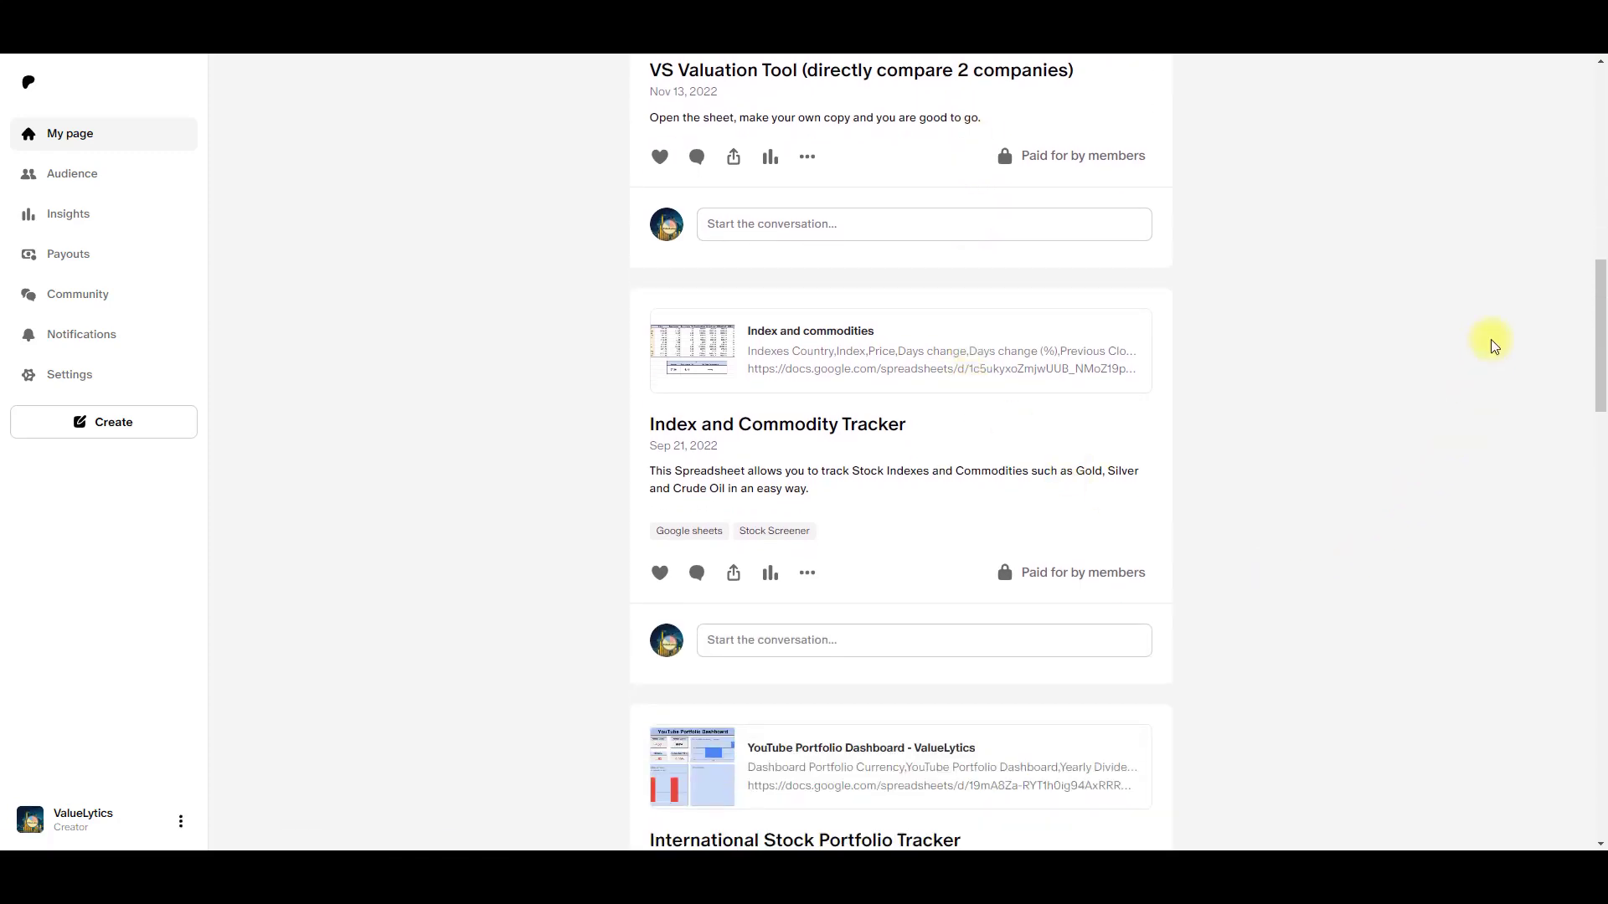